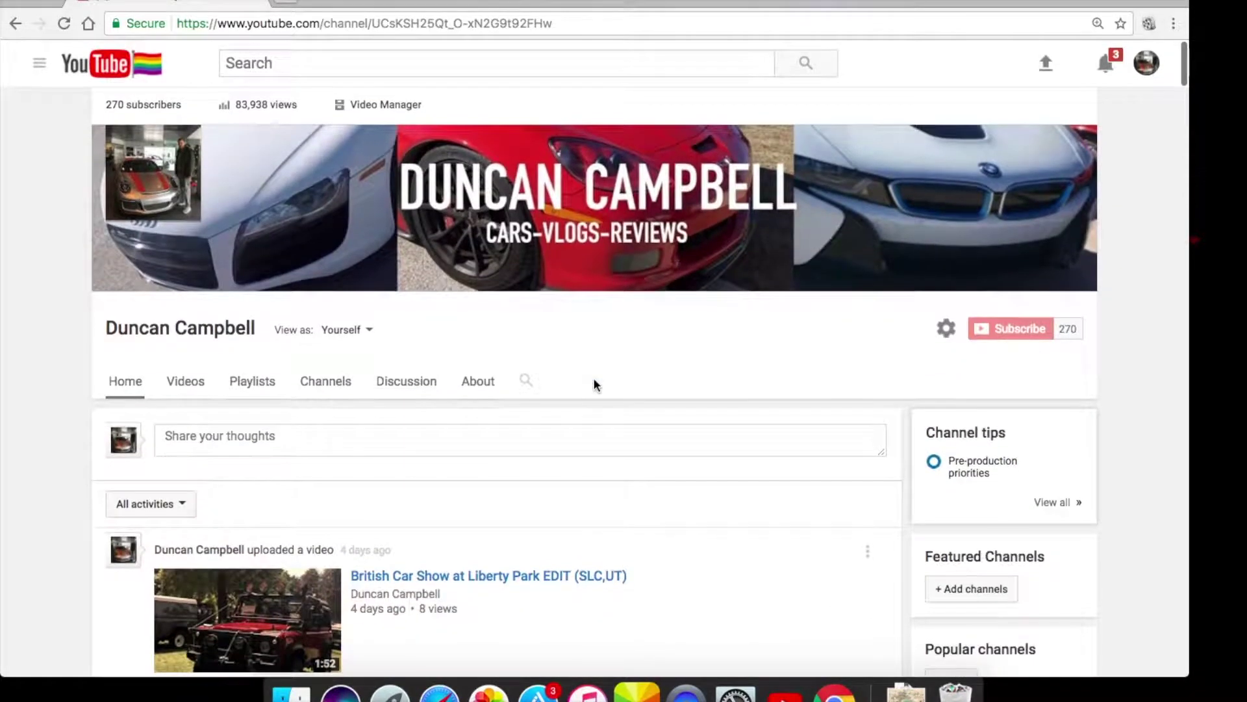
Scroll up and down the channel's activity feed to review earlier video thumbnails
{"action": "scroll", "coordinate": [596, 383], "scroll_direction": "down", "scroll_amount": 3}
{"action": "scroll", "coordinate": [594, 385], "scroll_direction": "down", "scroll_amount": 6}
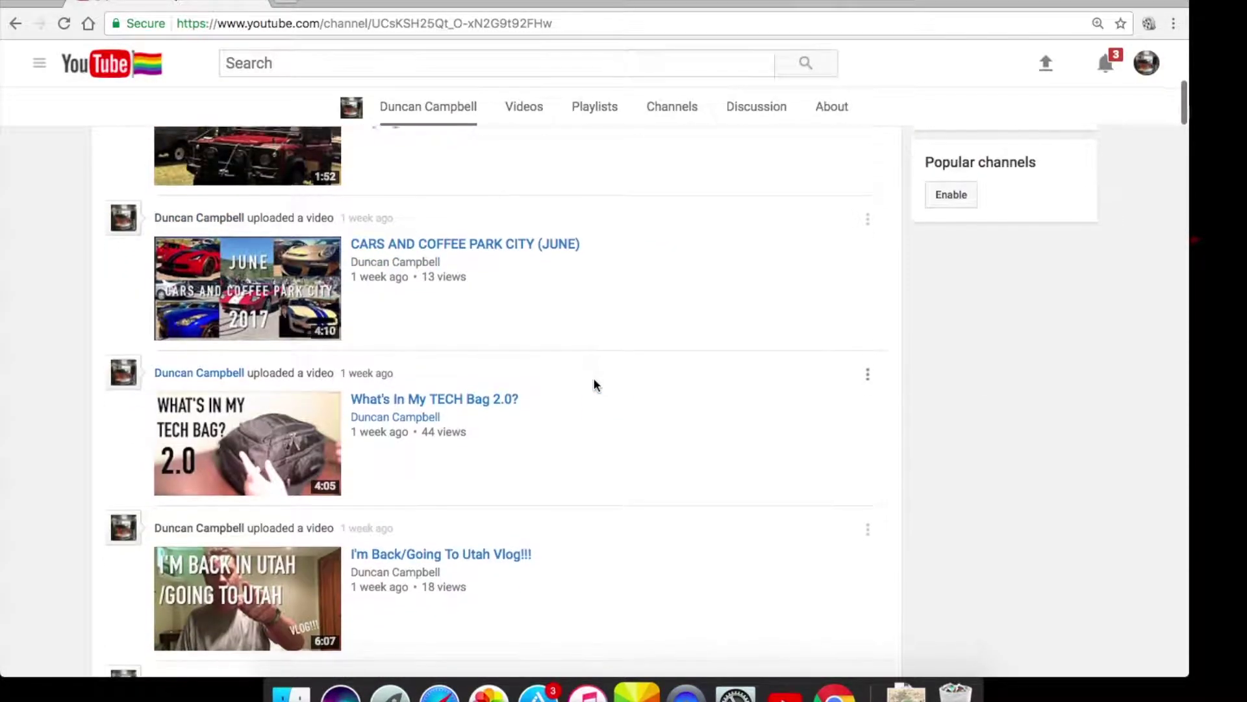
{"action": "scroll", "coordinate": [589, 513], "scroll_direction": "down", "scroll_amount": 2}
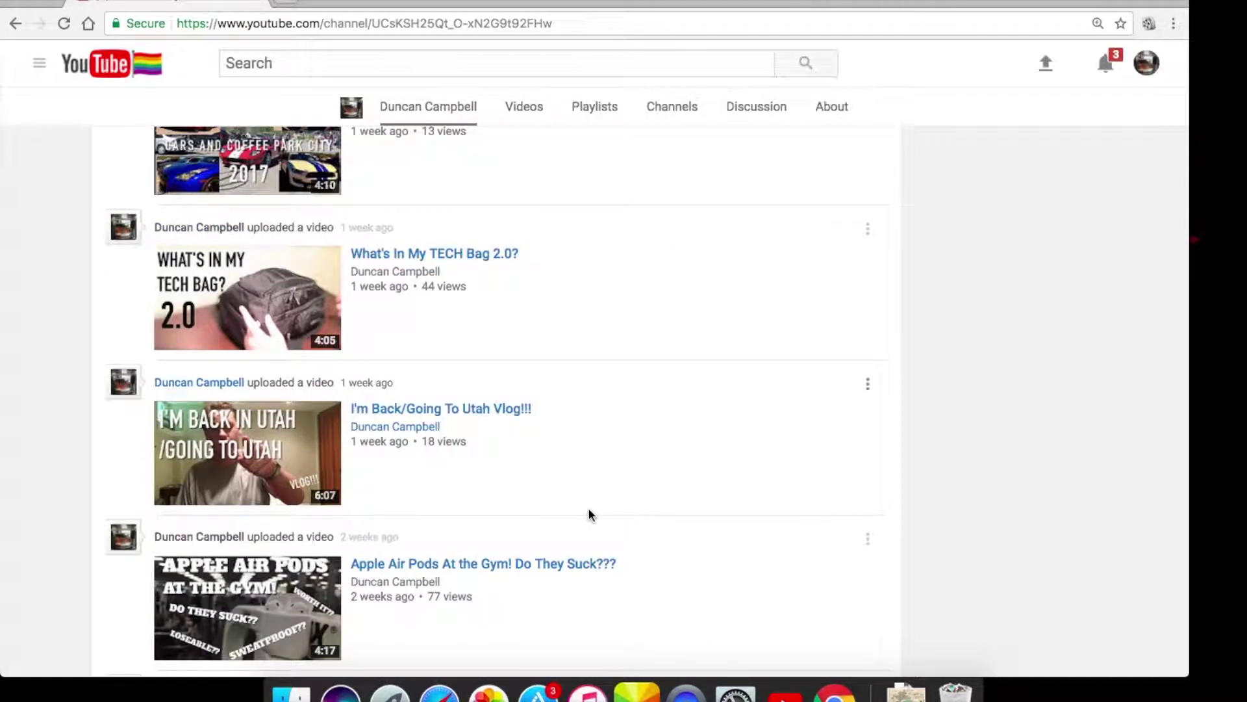
{"action": "scroll", "coordinate": [589, 509], "scroll_direction": "up", "scroll_amount": 2}
{"action": "scroll", "coordinate": [440, 403], "scroll_direction": "down", "scroll_amount": 2}
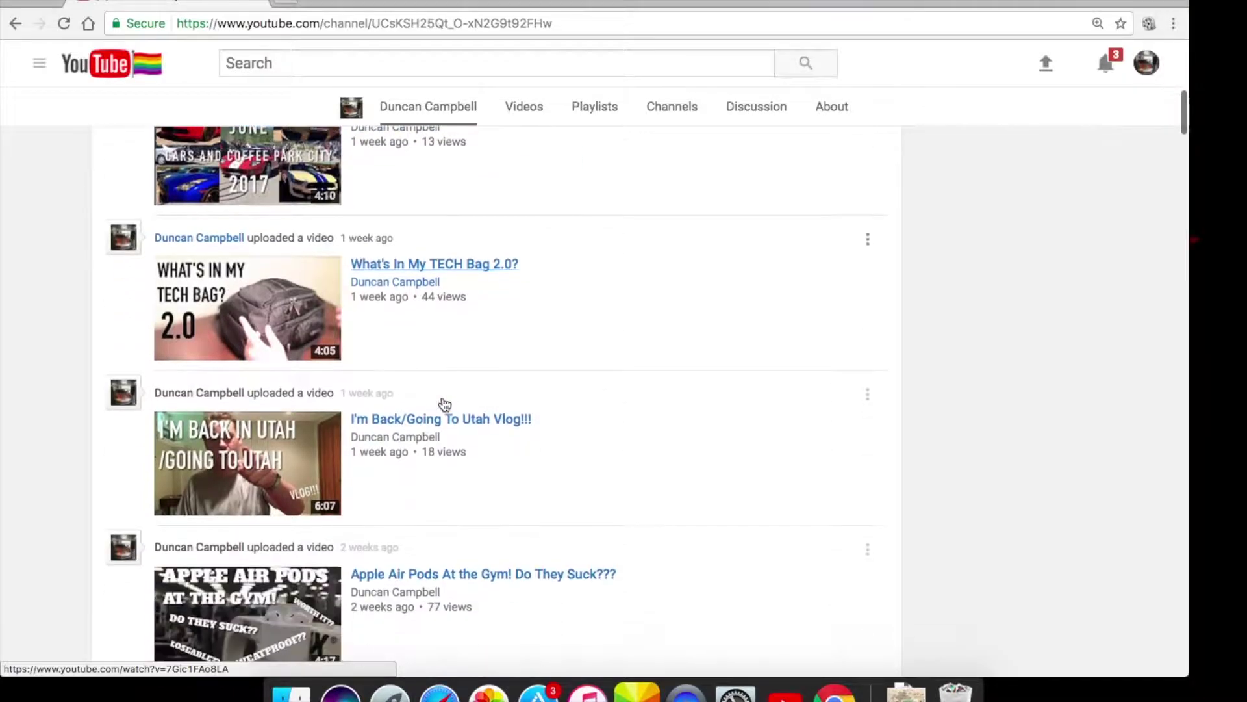
{"action": "scroll", "coordinate": [328, 296], "scroll_direction": "up", "scroll_amount": 2}
{"action": "scroll", "coordinate": [269, 221], "scroll_direction": "up", "scroll_amount": 5}
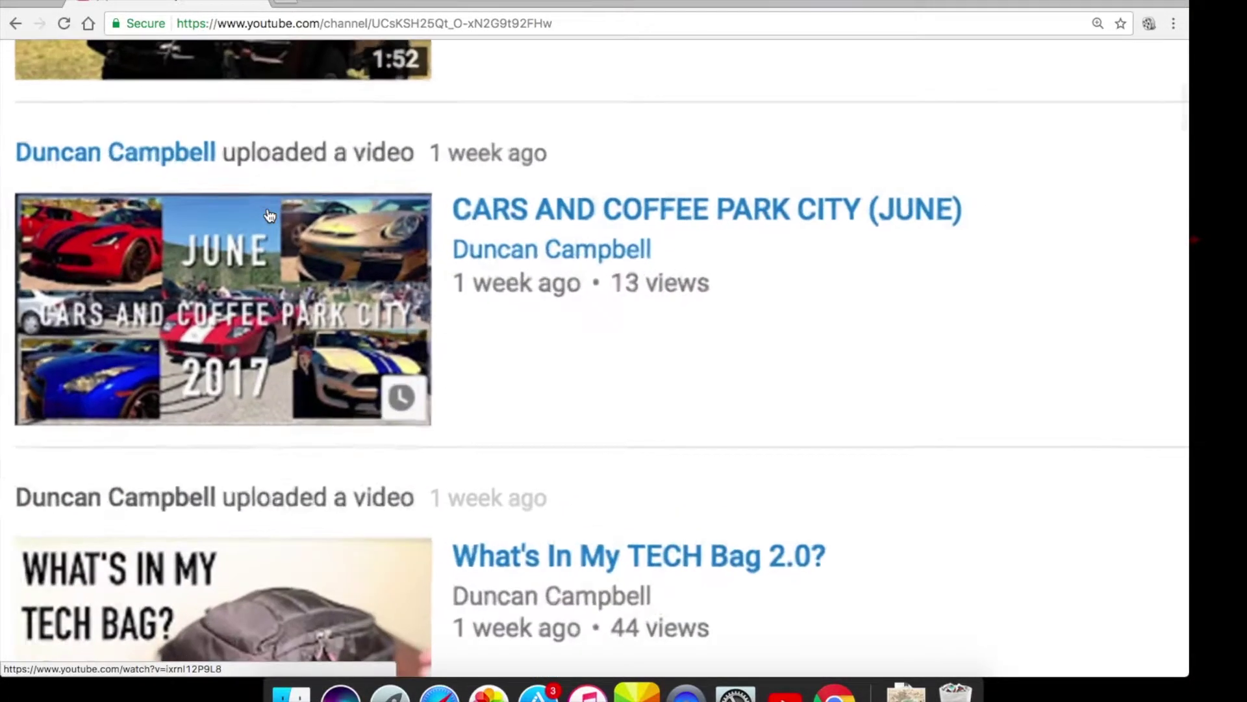
{"action": "scroll", "coordinate": [269, 216], "scroll_direction": "down", "scroll_amount": 3}
{"action": "scroll", "coordinate": [280, 221], "scroll_direction": "down", "scroll_amount": 2}
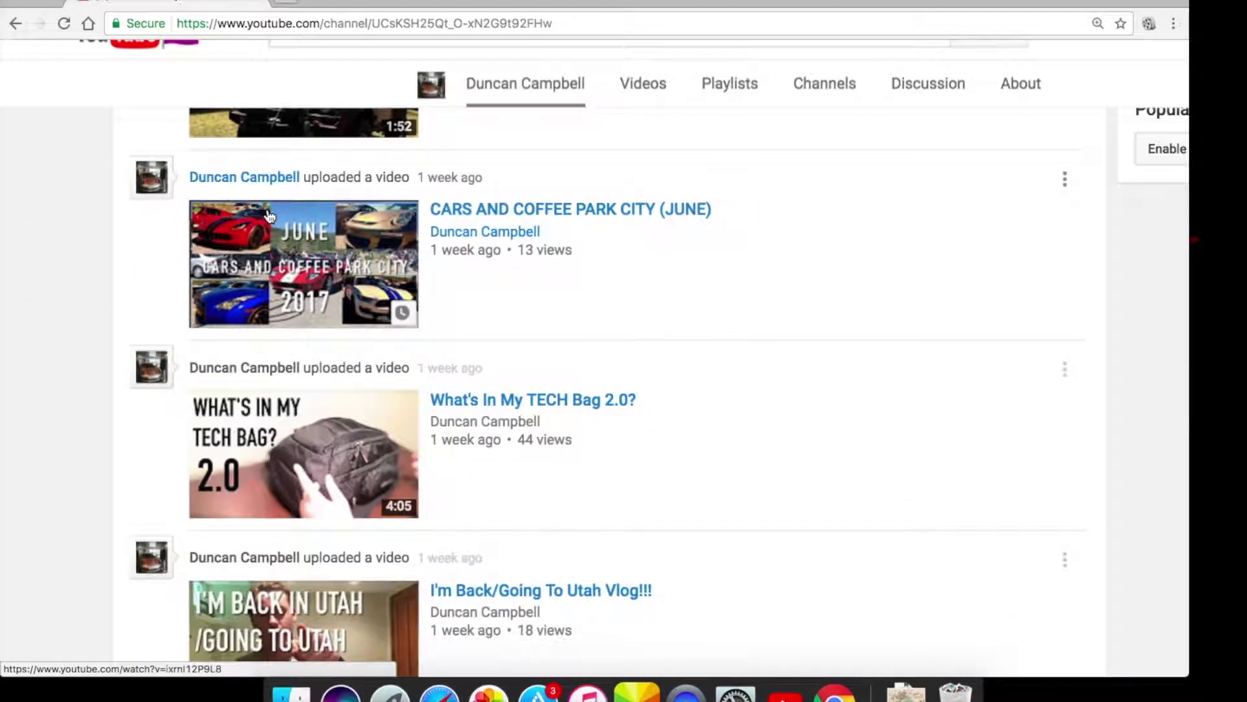
{"action": "scroll", "coordinate": [442, 374], "scroll_direction": "down", "scroll_amount": 12}
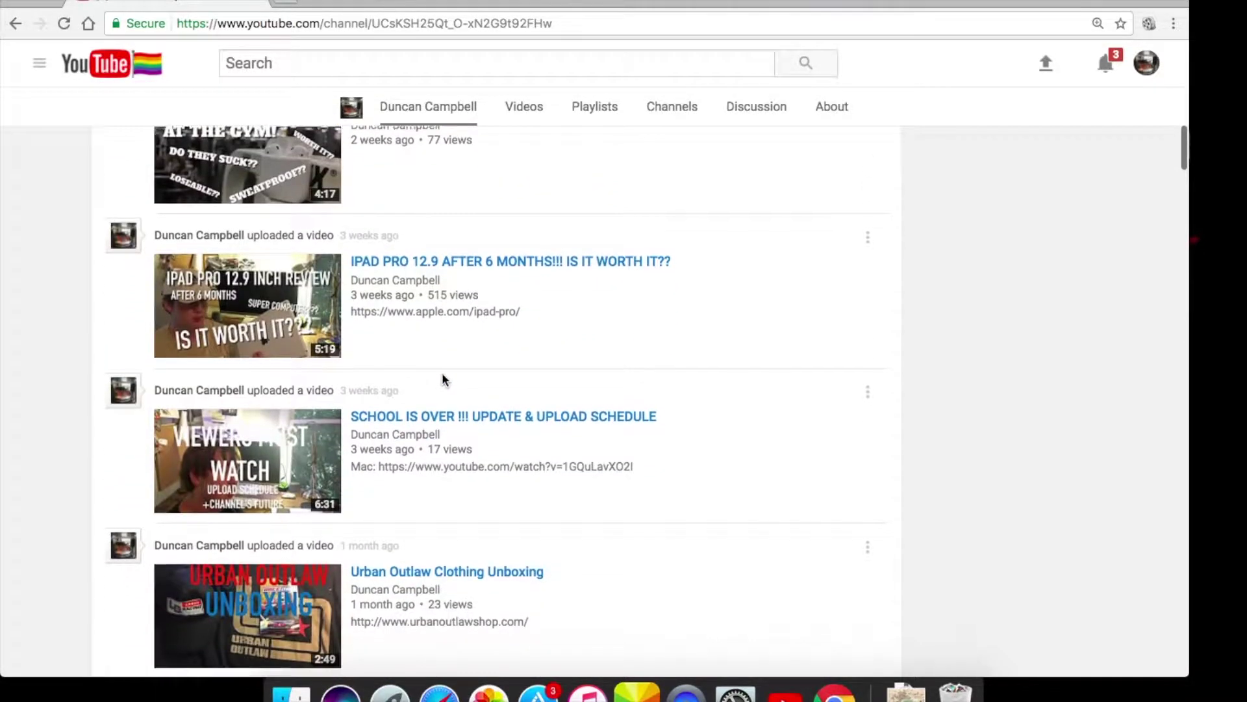
{"action": "scroll", "coordinate": [443, 375], "scroll_direction": "down", "scroll_amount": 4}
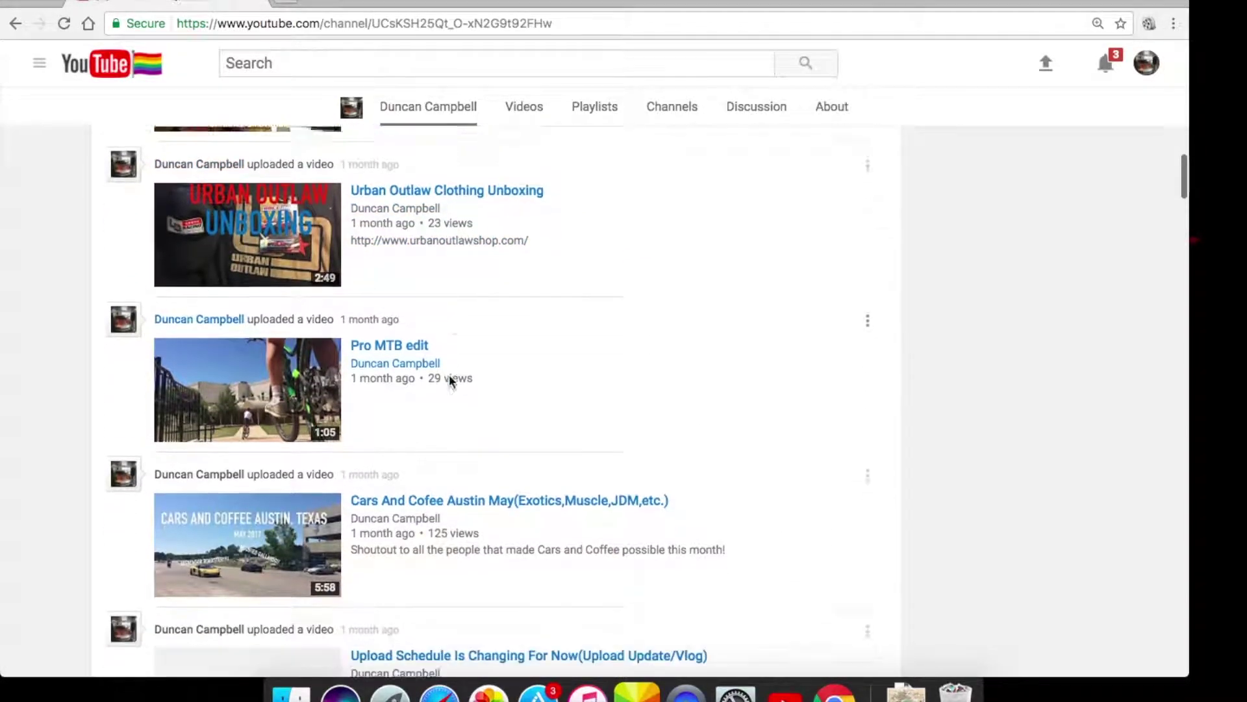
{"action": "scroll", "coordinate": [449, 377], "scroll_direction": "down", "scroll_amount": 3}
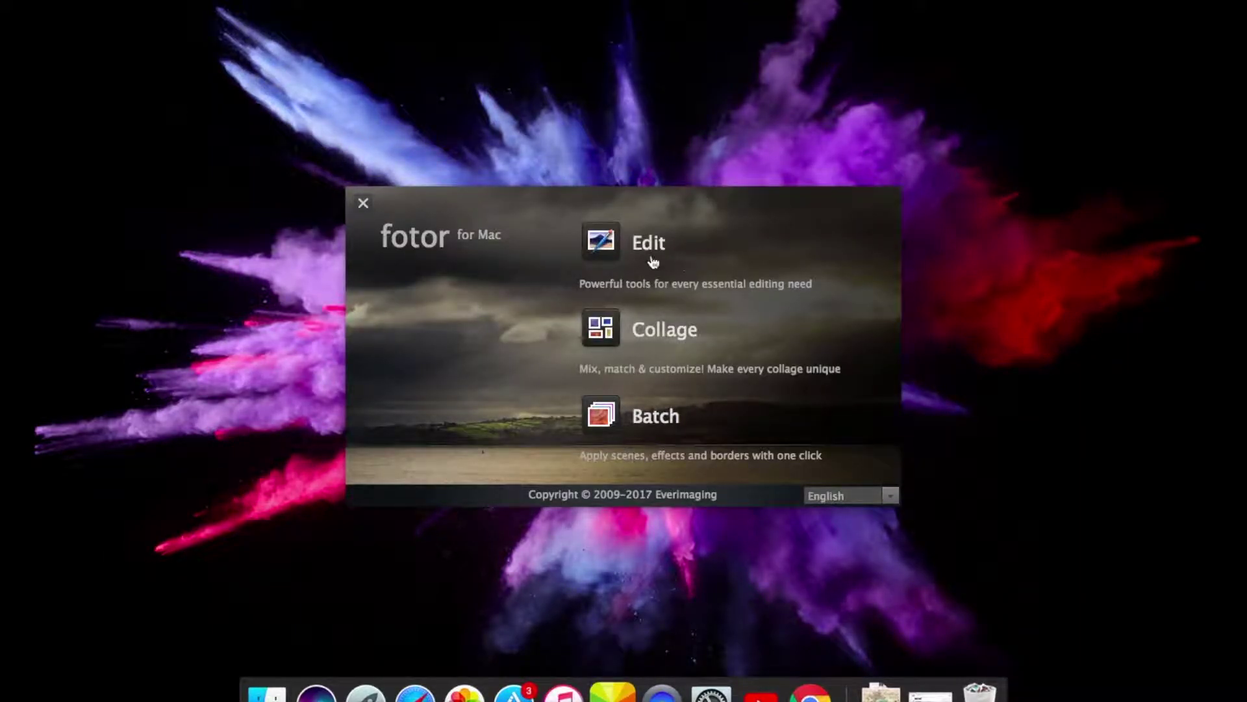
Start a Fotor photo edit, cancel the file chooser, then quit and relaunch Fotor
{"action": "left_click", "coordinate": [613, 256]}
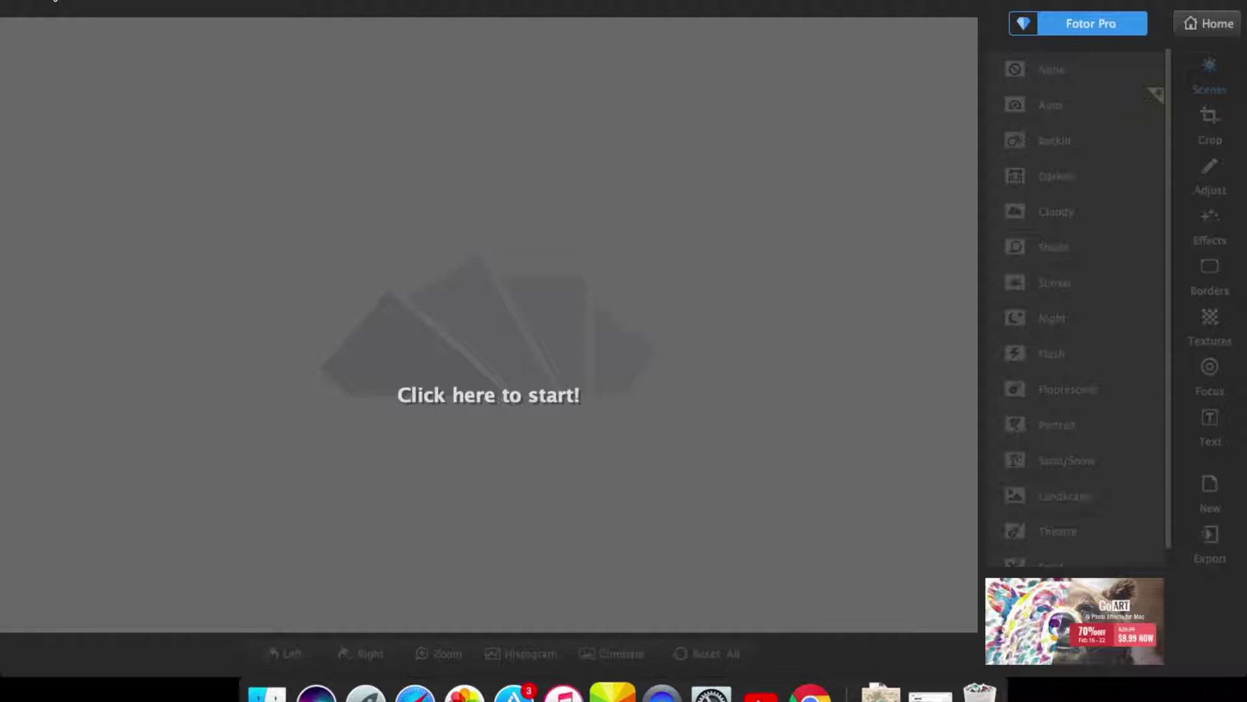
{"action": "left_click", "coordinate": [466, 344]}
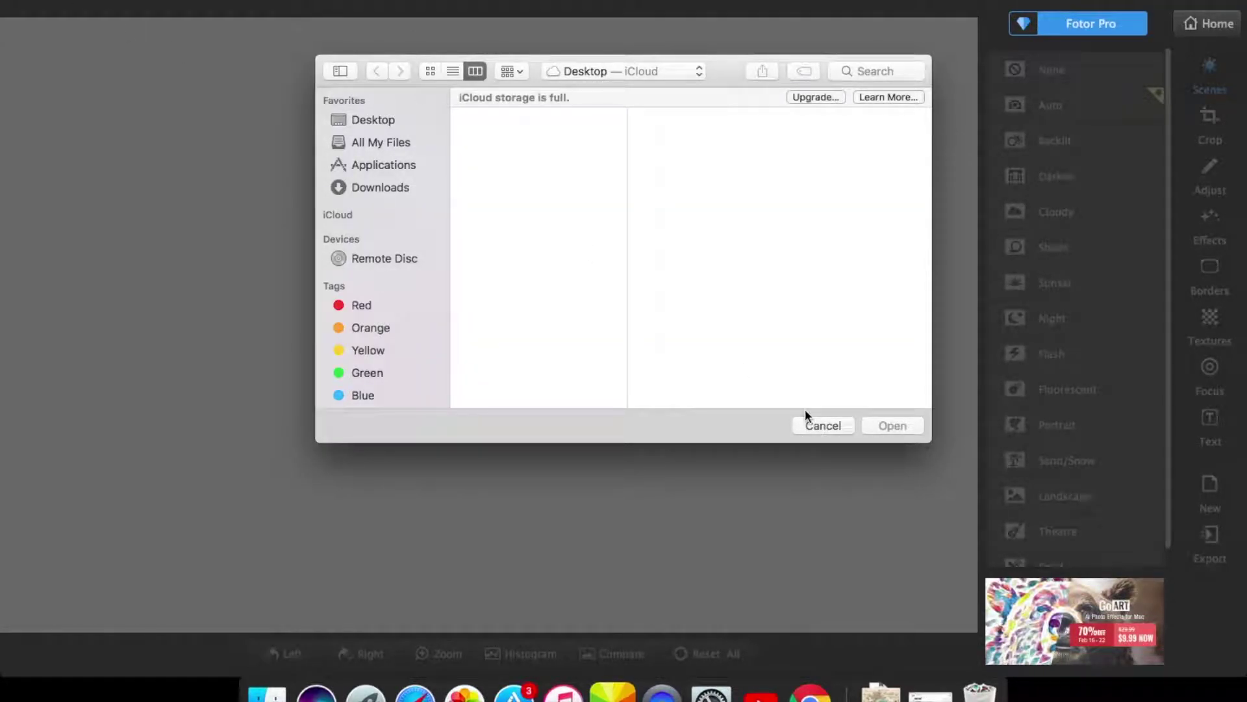
{"action": "left_click", "coordinate": [820, 426]}
{"action": "key", "text": "super+q"}
{"action": "left_click", "coordinate": [612, 690]}
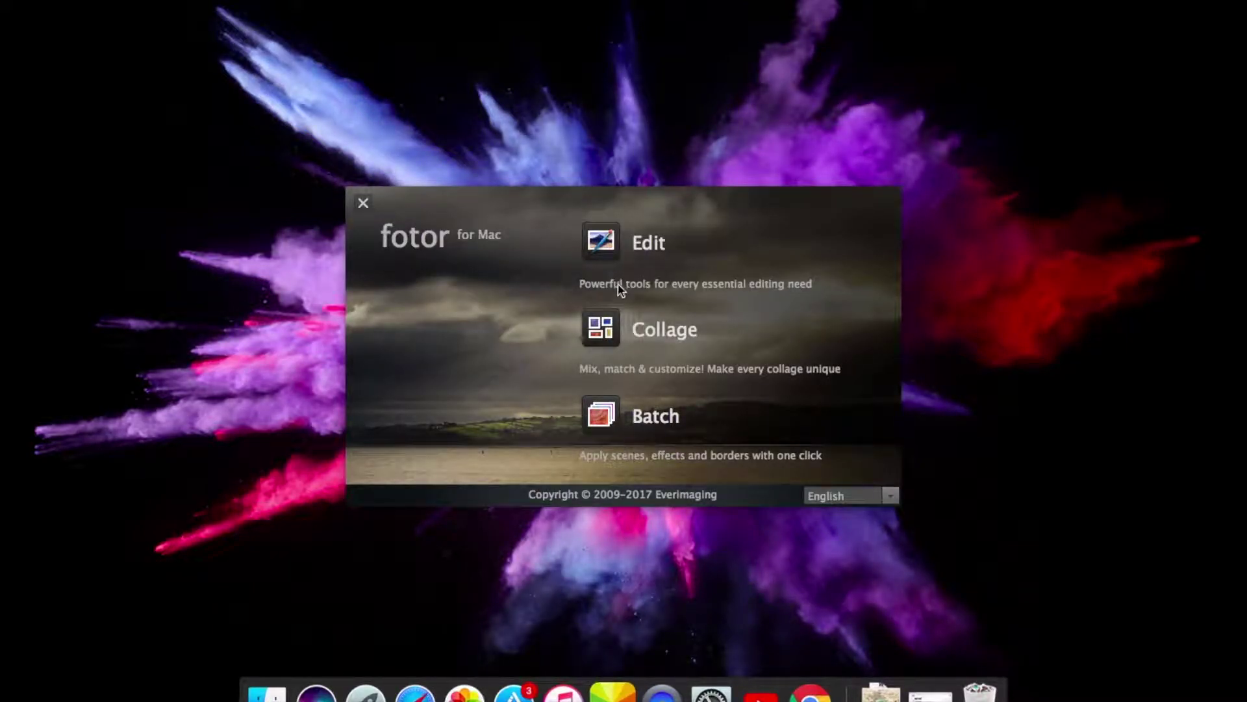
Open macbook-pro-2016_macbook-pro-2016-wallpapers-01.png from All My Files in the editor
{"action": "left_click", "coordinate": [613, 257]}
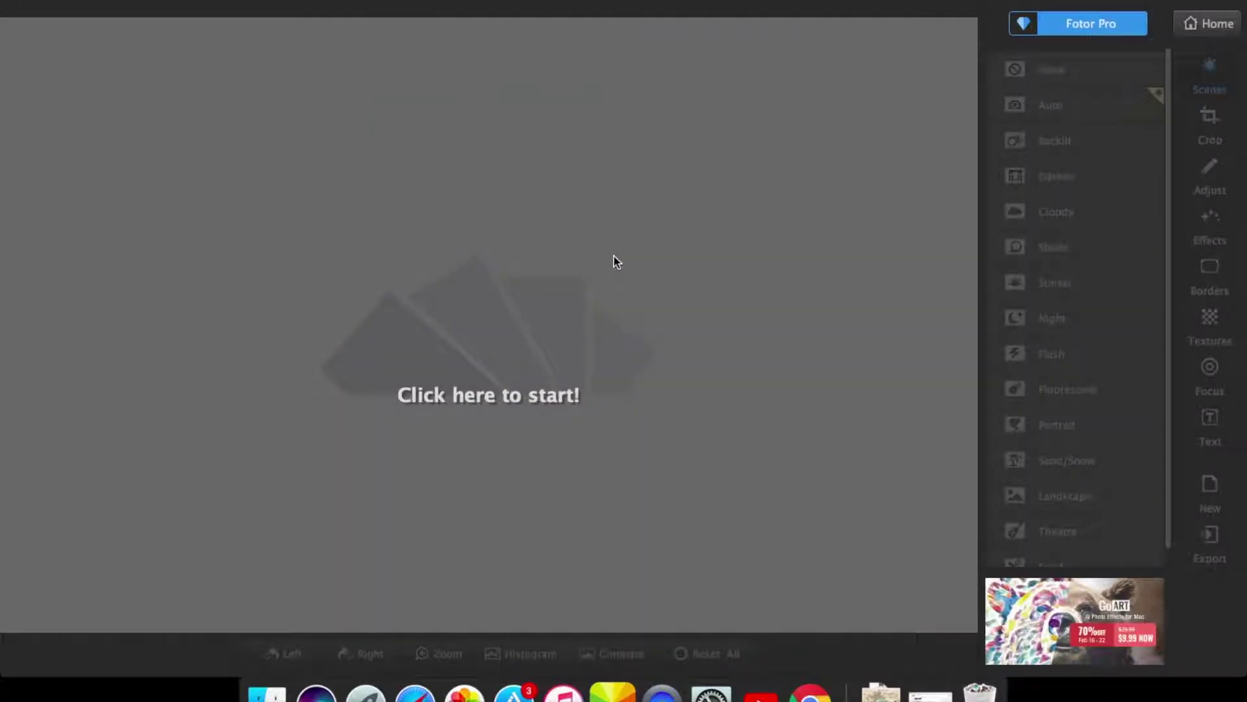
{"action": "left_click", "coordinate": [481, 302]}
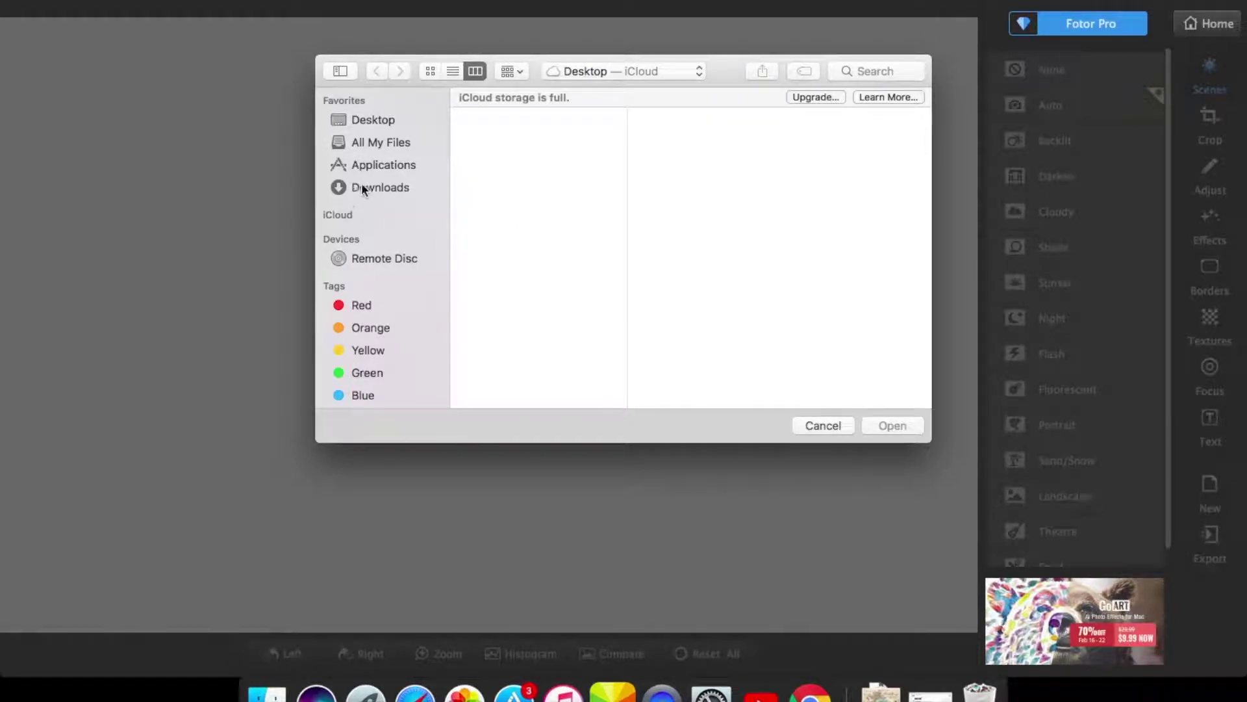
{"action": "left_click", "coordinate": [371, 141]}
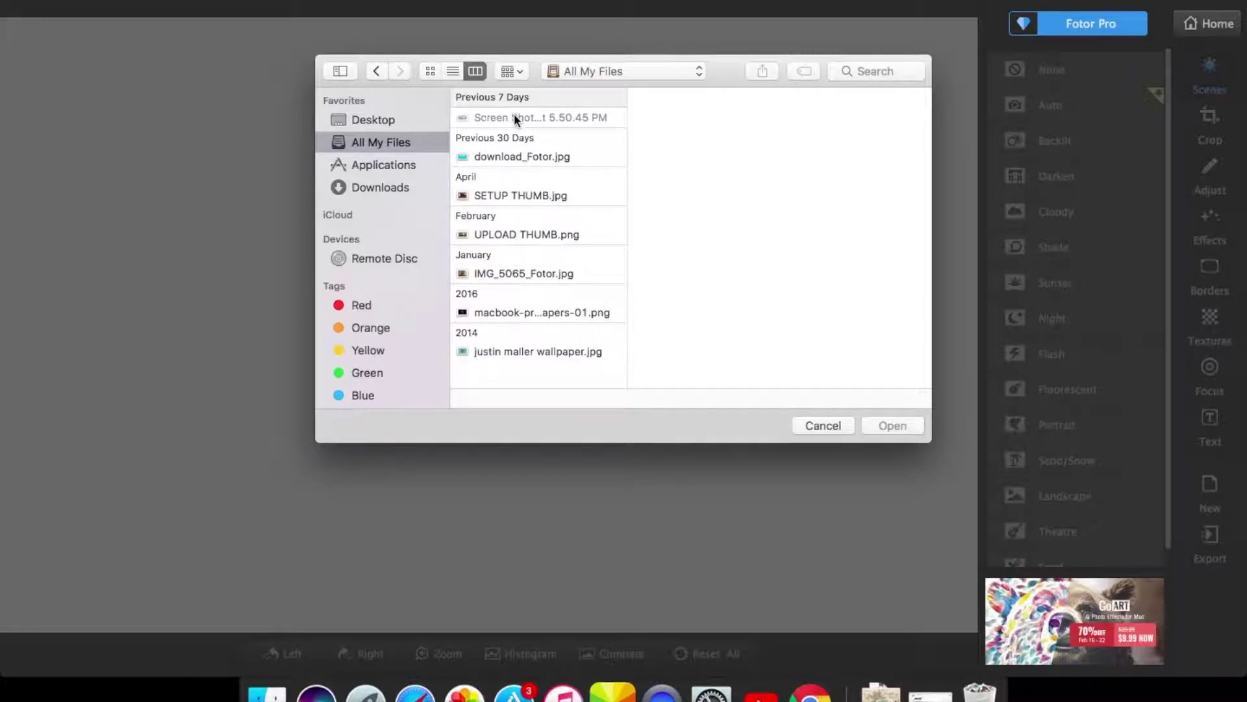
{"action": "left_click", "coordinate": [491, 312]}
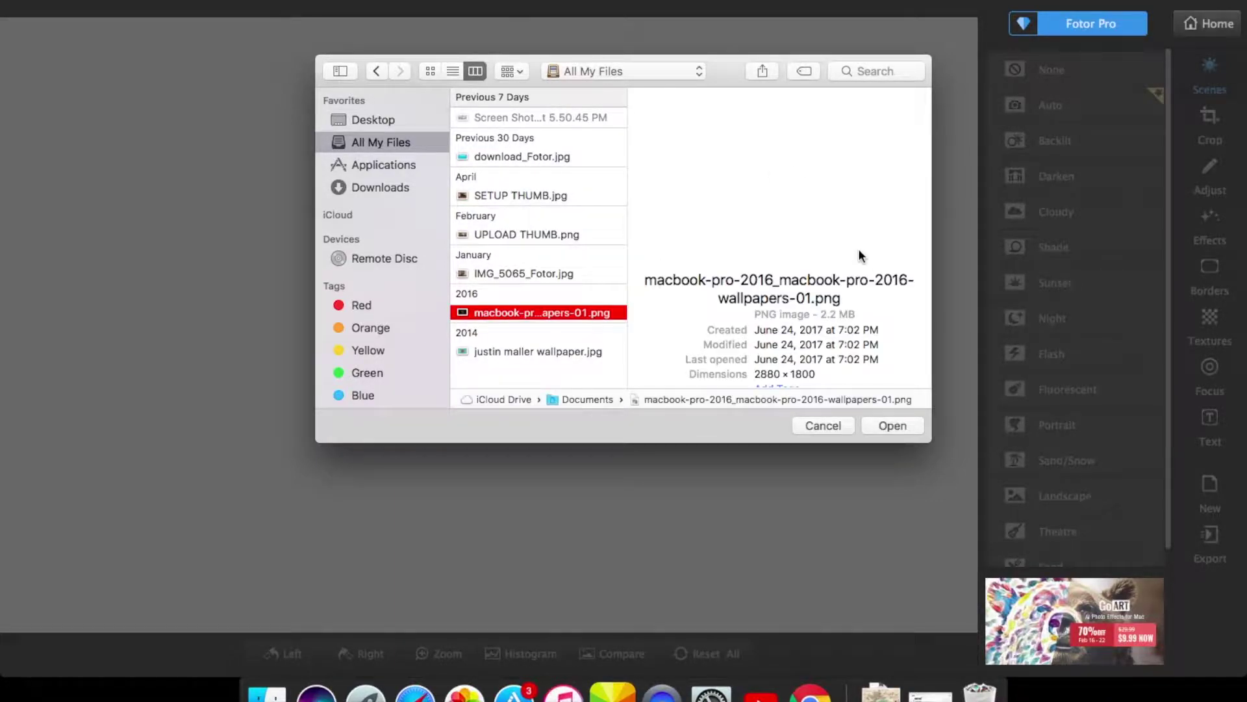
{"action": "left_click", "coordinate": [891, 424]}
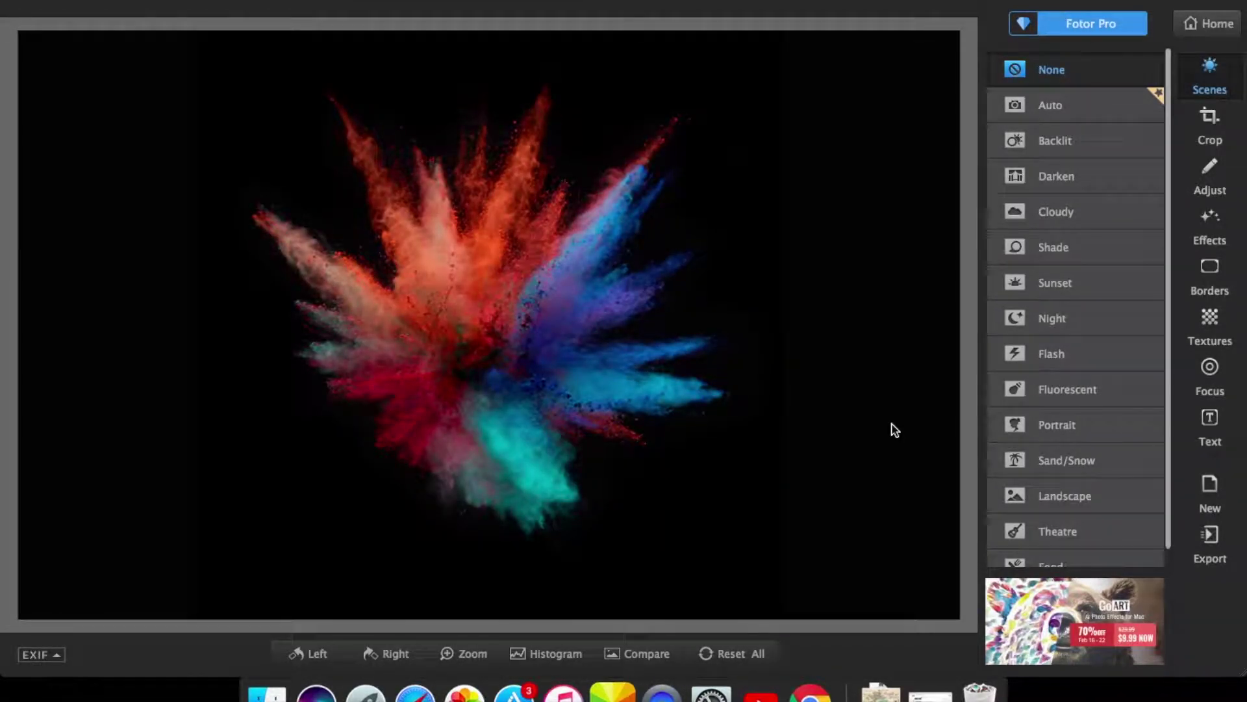
Apply the F / 1.4 focus blur to the colour-burst wallpaper
{"action": "left_click", "coordinate": [1210, 234]}
{"action": "left_click", "coordinate": [1208, 140]}
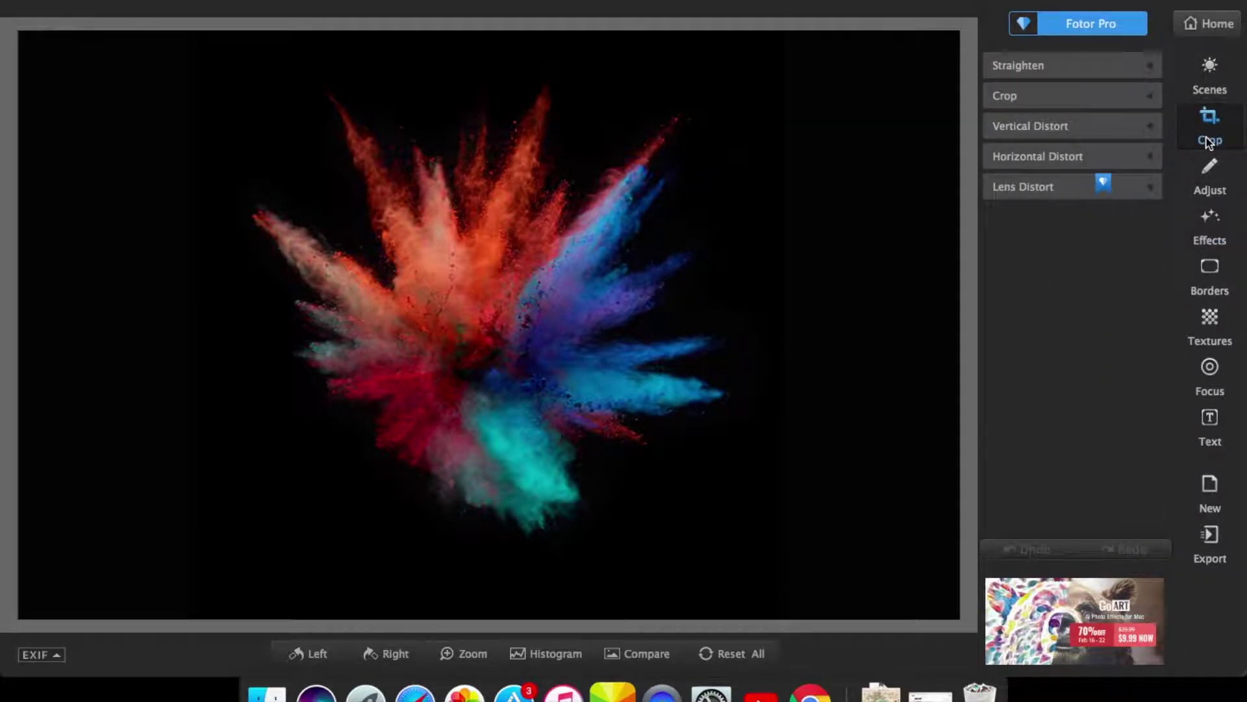
{"action": "left_click", "coordinate": [1205, 378]}
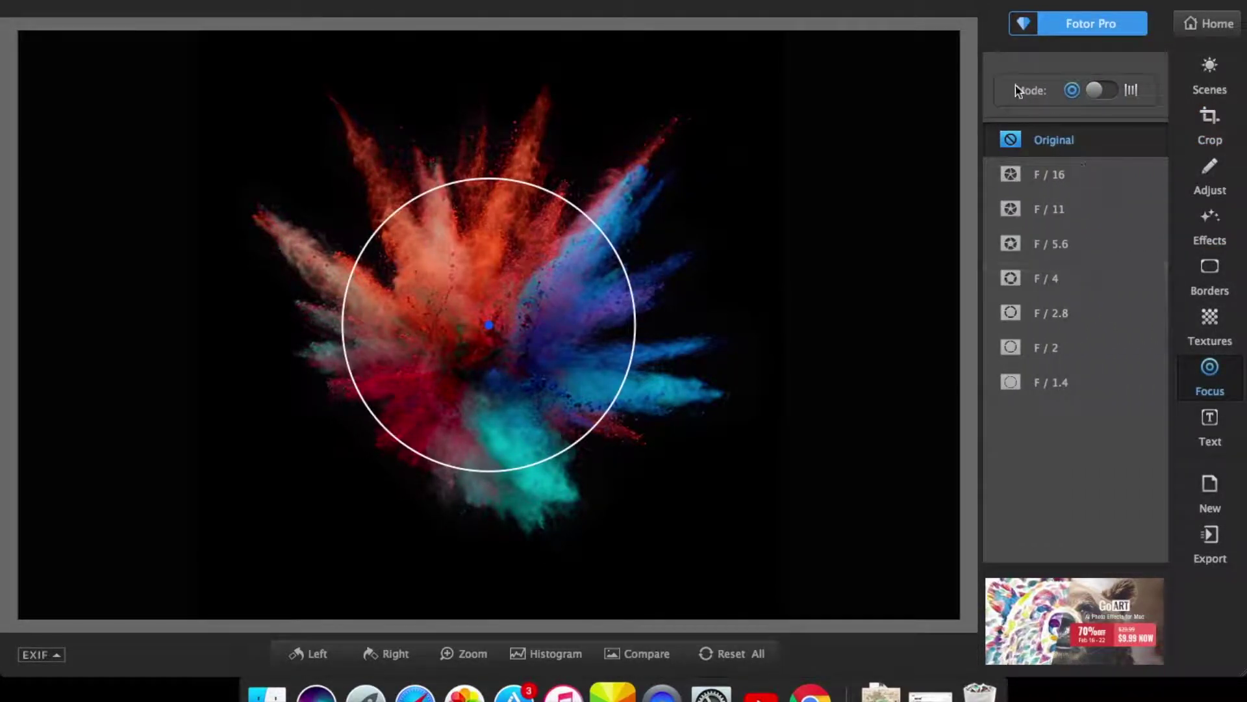
{"action": "left_click", "coordinate": [1043, 381]}
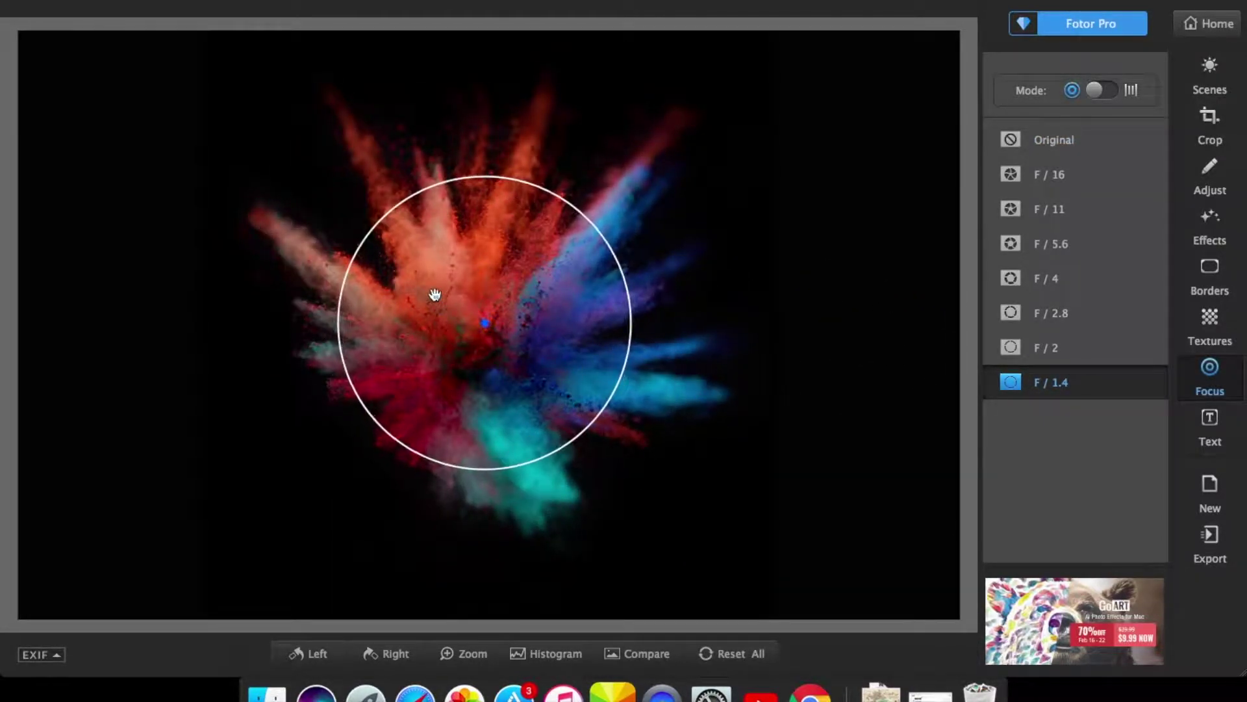
{"action": "left_click", "coordinate": [1210, 429]}
Add a DIN Condensed text box, enlarged and moved near the top of the image
{"action": "left_click", "coordinate": [1155, 134]}
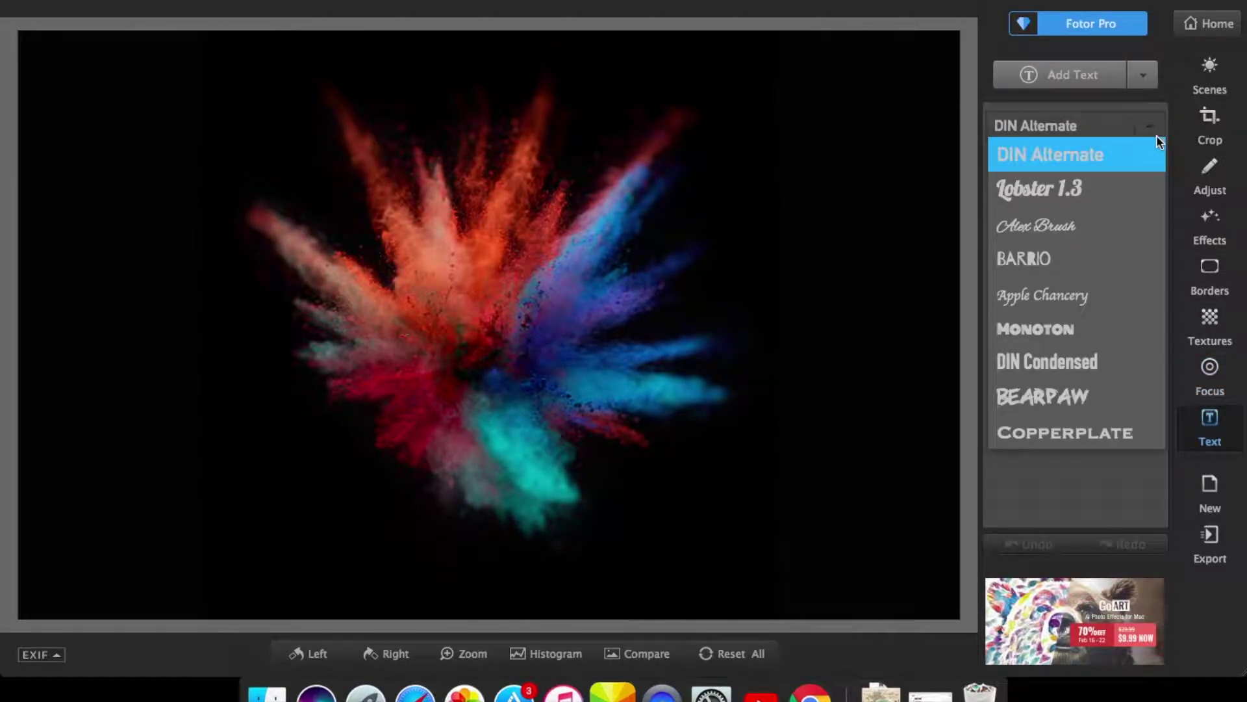
{"action": "left_click", "coordinate": [1104, 376]}
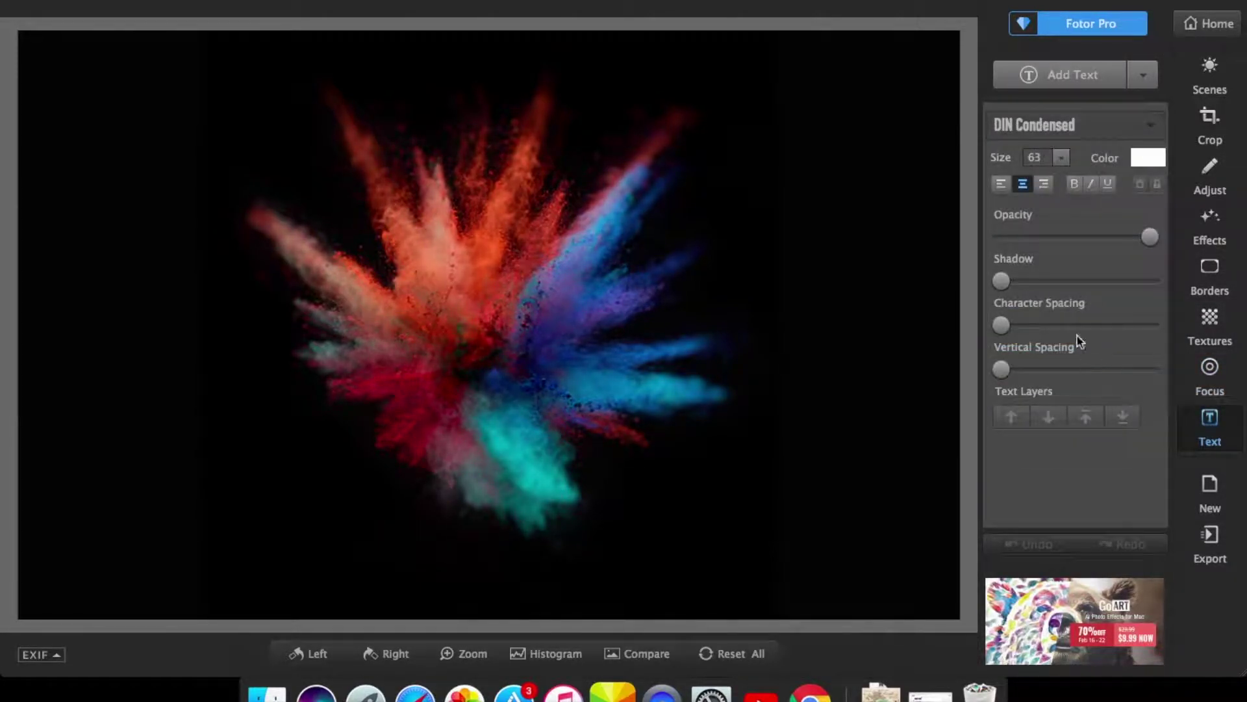
{"action": "left_click", "coordinate": [1054, 86]}
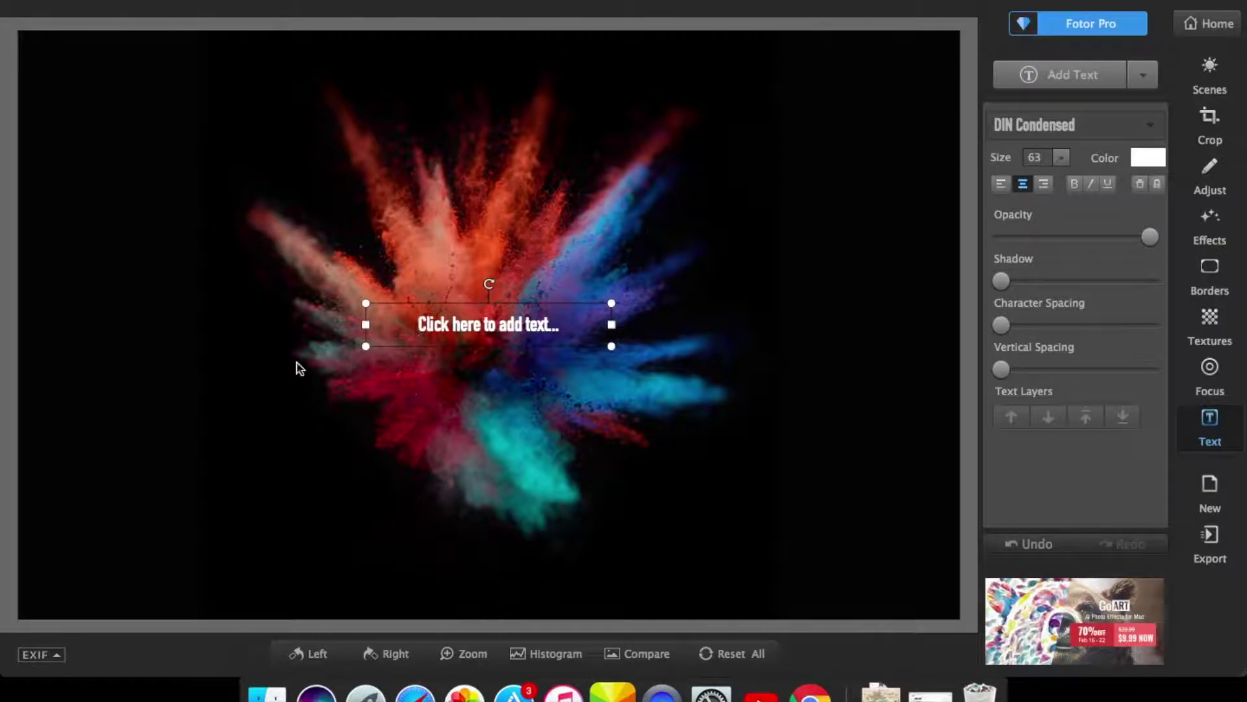
{"action": "left_click_drag", "start_coordinate": [365, 346], "coordinate": [81, 490]}
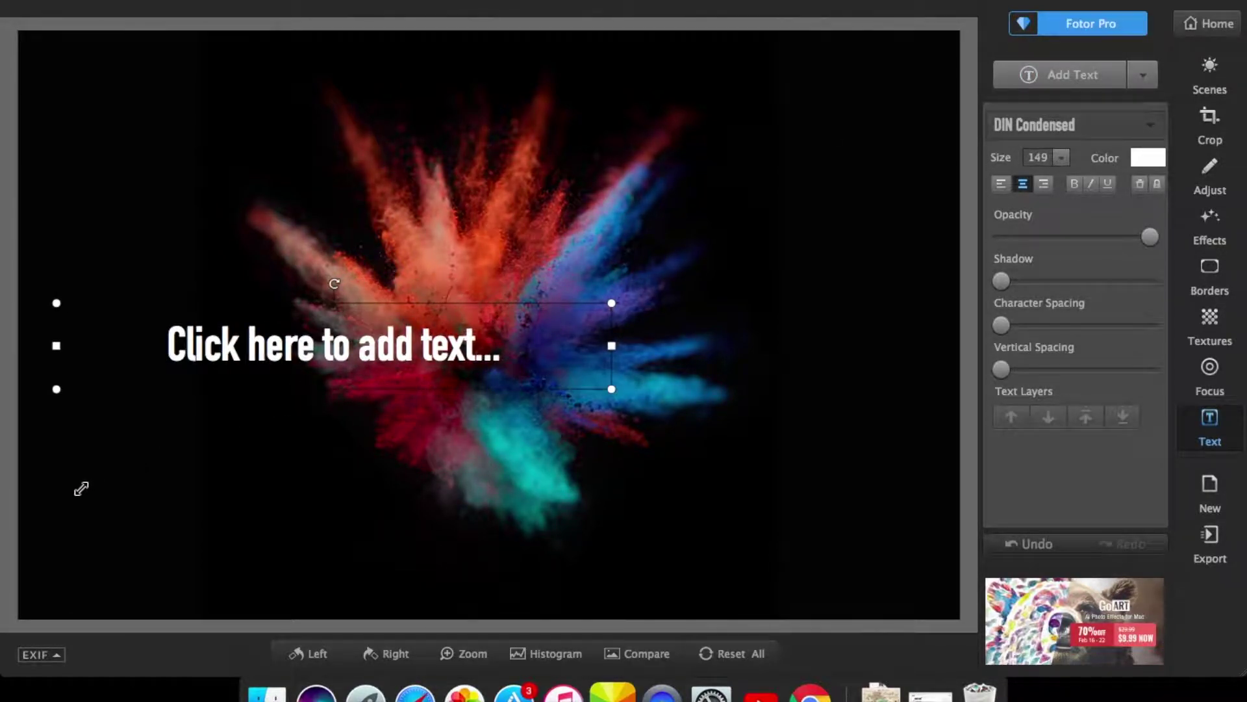
{"action": "left_click_drag", "start_coordinate": [258, 300], "coordinate": [259, 106]}
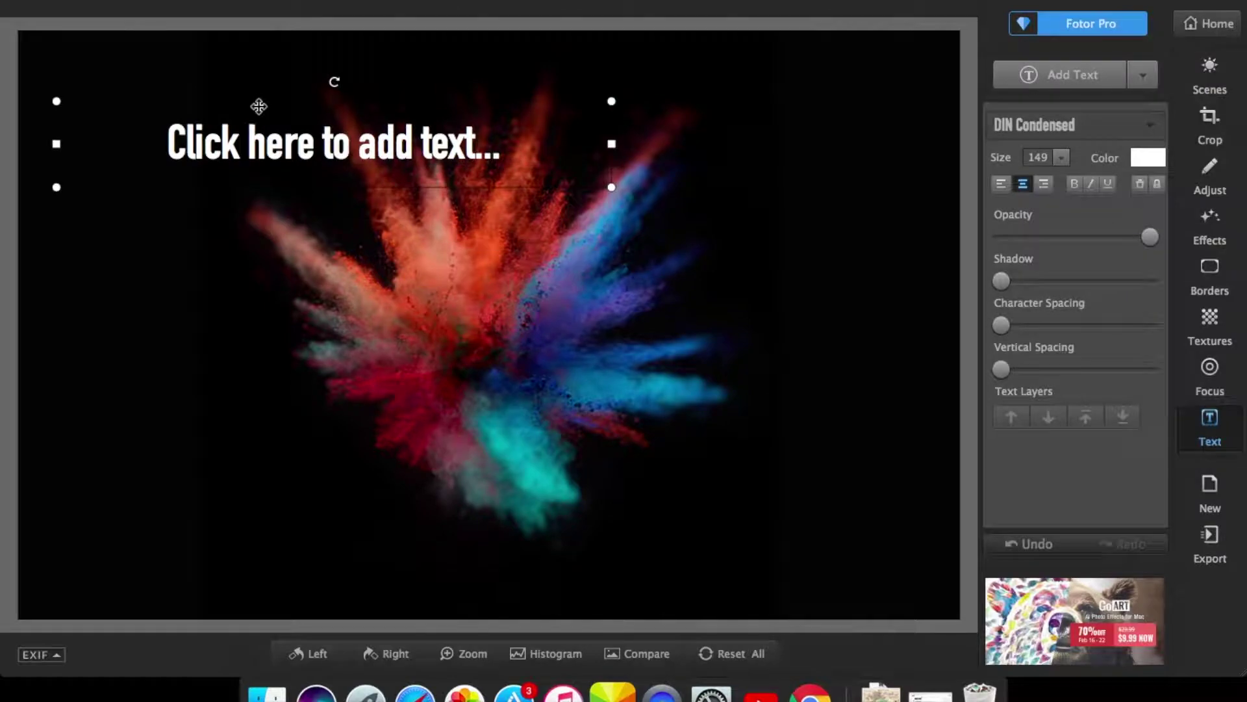
Change the caption wording to 'Sickest Wallpapers'
{"action": "left_click", "coordinate": [252, 113]}
{"action": "type", "text": "Sic"}
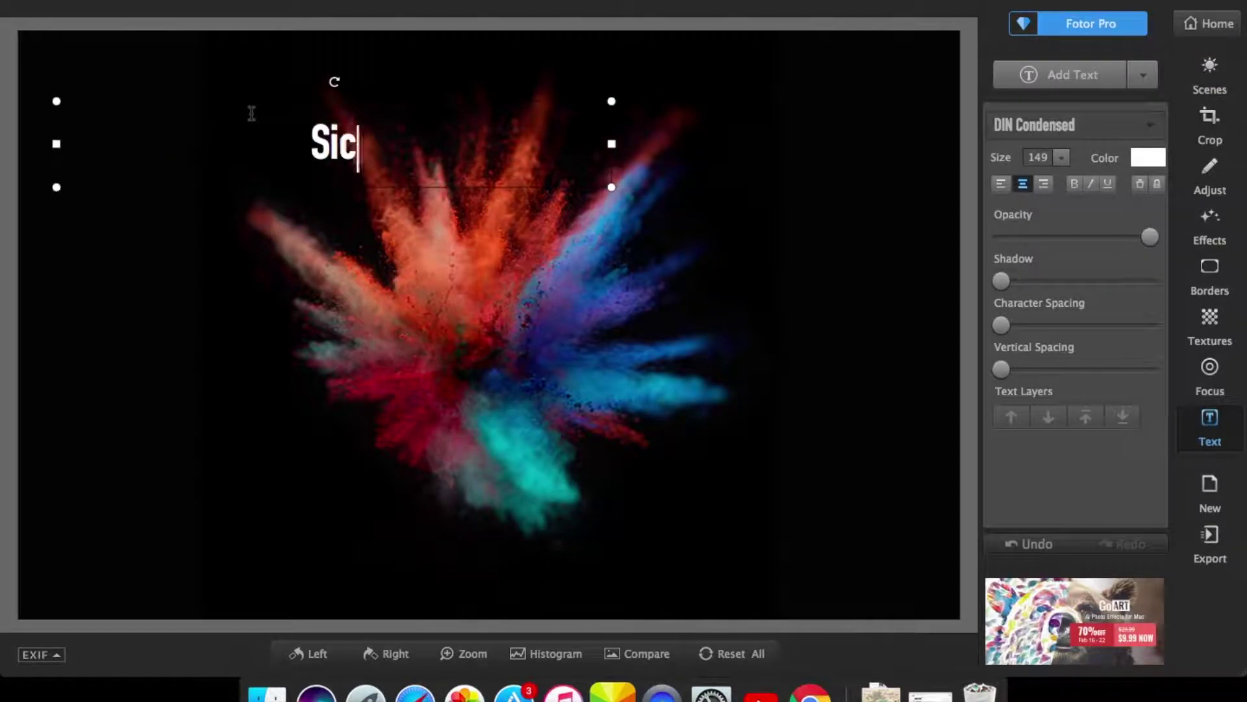
{"action": "type", "text": "kest"}
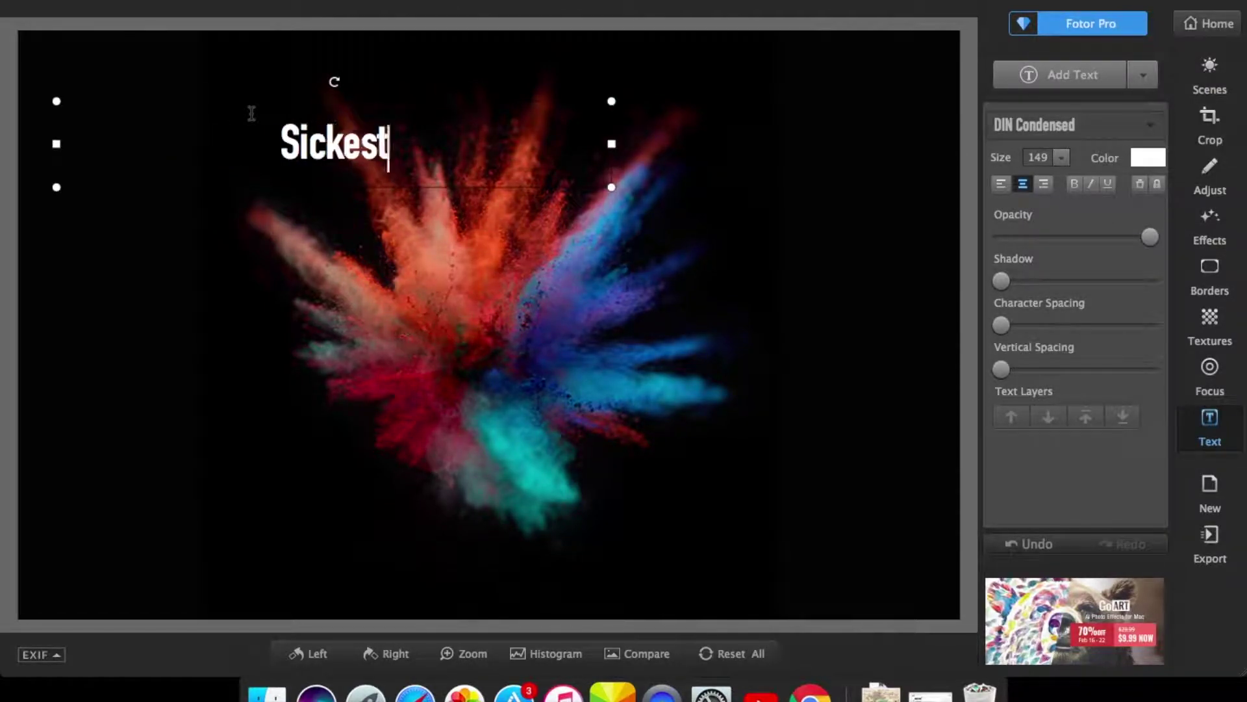
{"action": "type", "text": "Wallpapr"}
{"action": "type", "text": "s"}
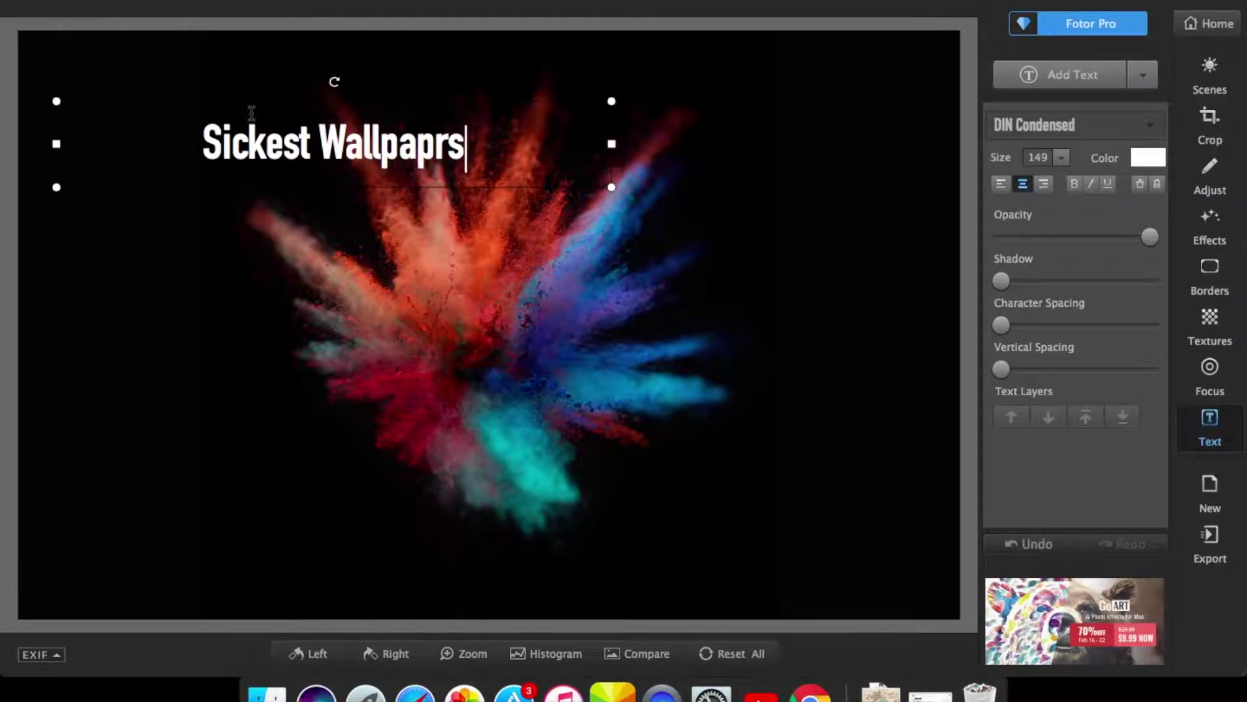
{"action": "key", "text": "BackSpace"}
{"action": "key", "text": "BackSpace"}
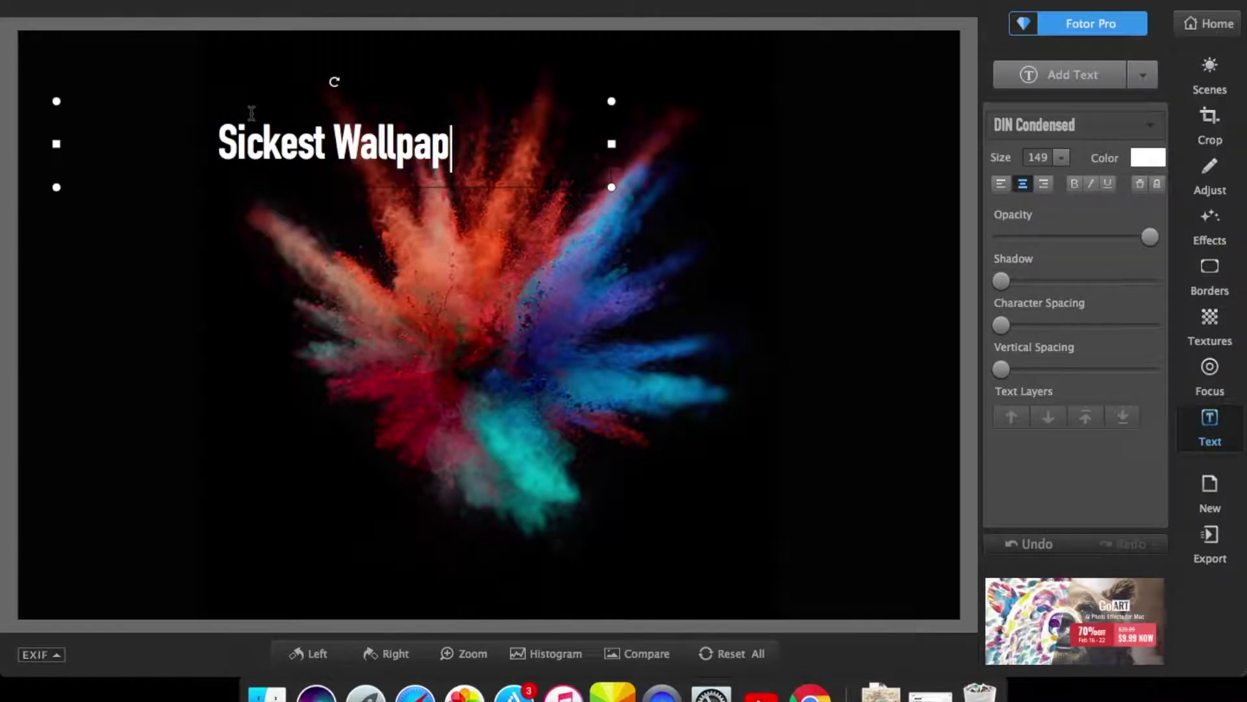
{"action": "type", "text": "ers"}
Centre the caption, enlarge it to size 221 and widen character spacing to 15
{"action": "left_click_drag", "start_coordinate": [380, 98], "coordinate": [536, 129]}
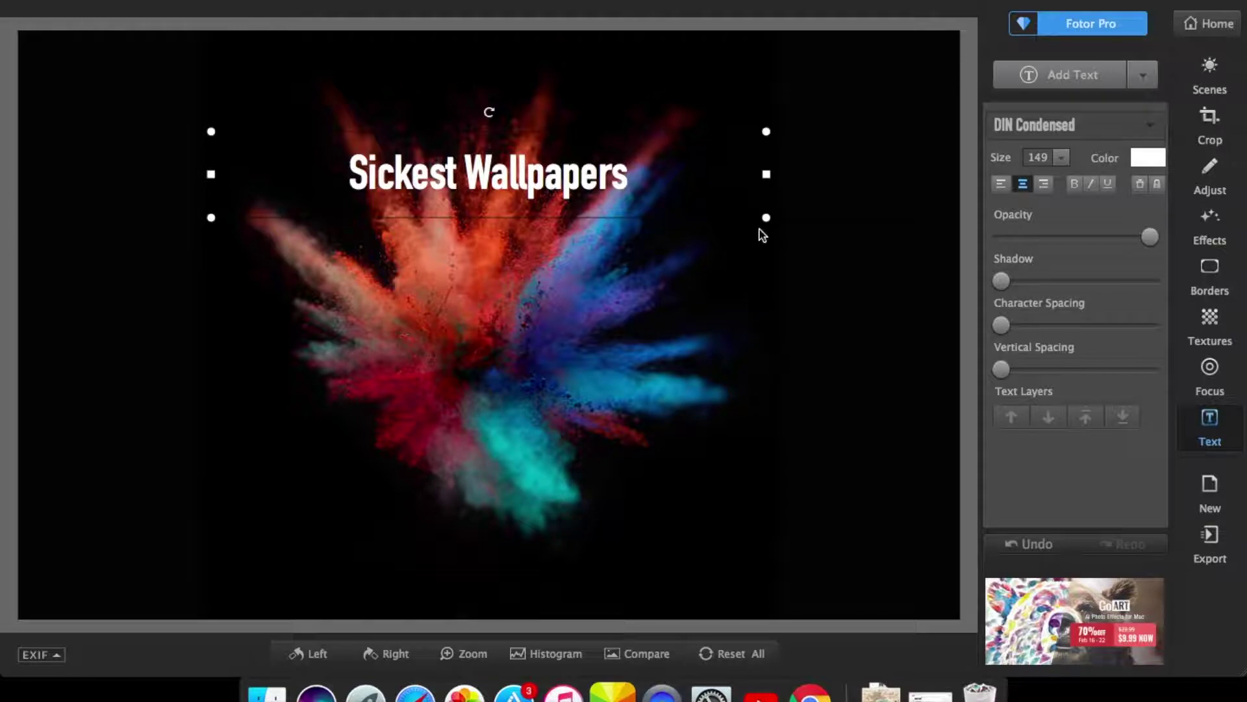
{"action": "left_click_drag", "start_coordinate": [764, 219], "coordinate": [974, 495]}
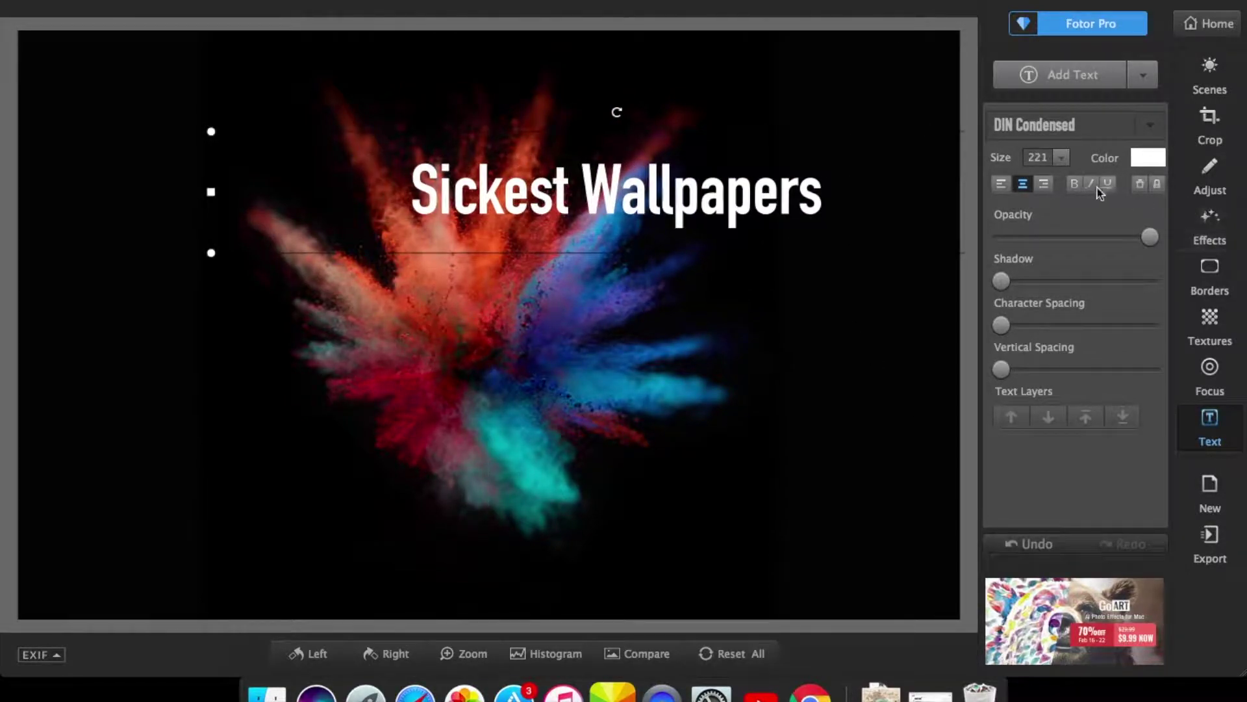
{"action": "left_click_drag", "start_coordinate": [1002, 332], "coordinate": [972, 341]}
{"action": "left_click_drag", "start_coordinate": [604, 131], "coordinate": [371, 121]}
Hide Fotor, search the App Store for 'fotor', then hide the store
{"action": "key", "text": "super+m"}
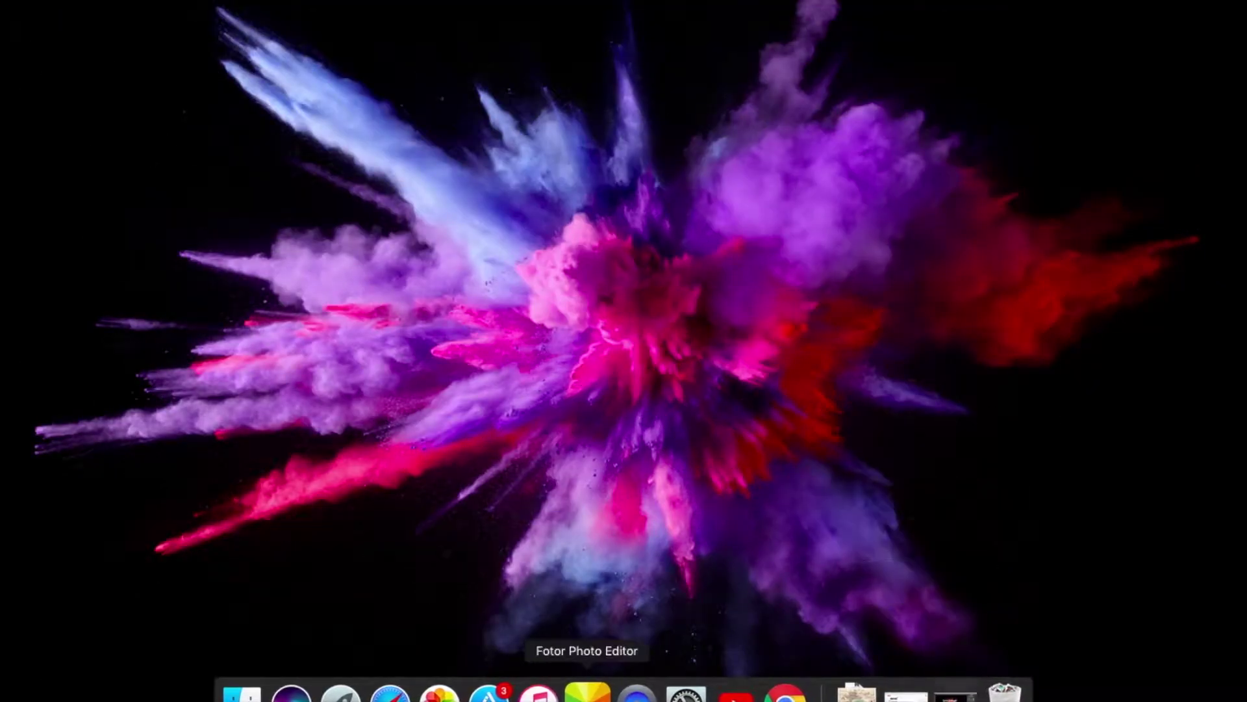
{"action": "left_click", "coordinate": [340, 693]}
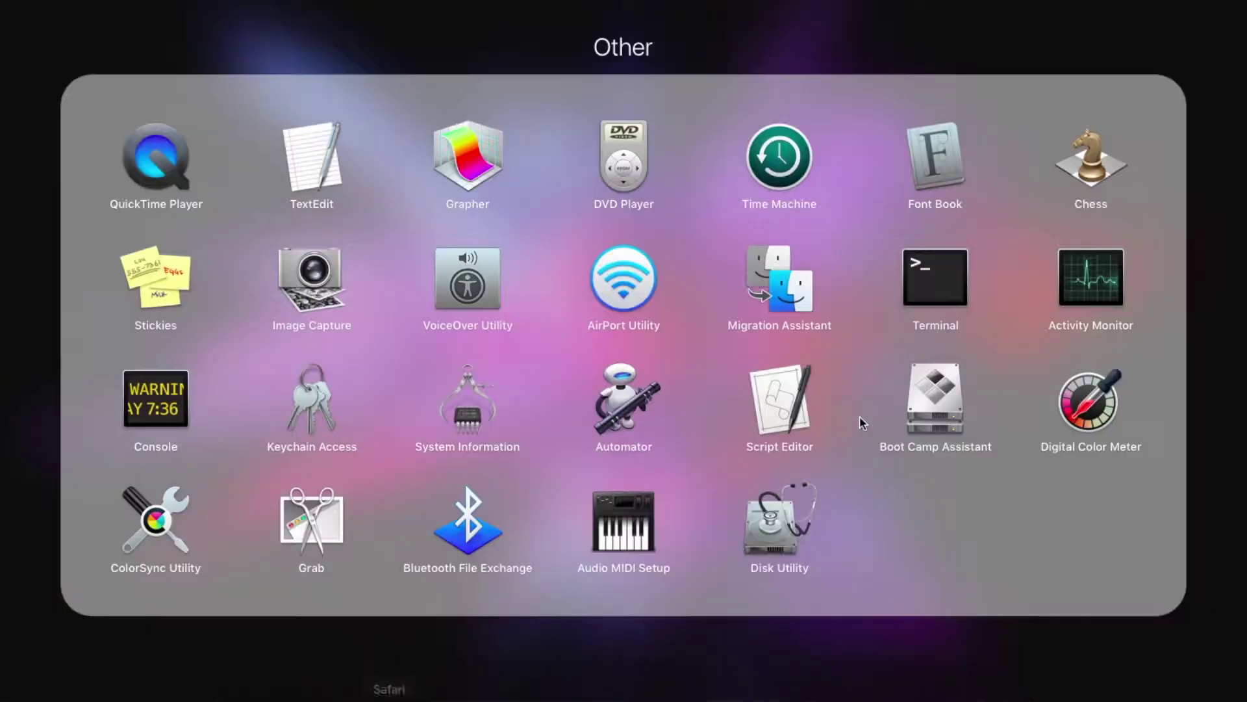
{"action": "left_click", "coordinate": [649, 634]}
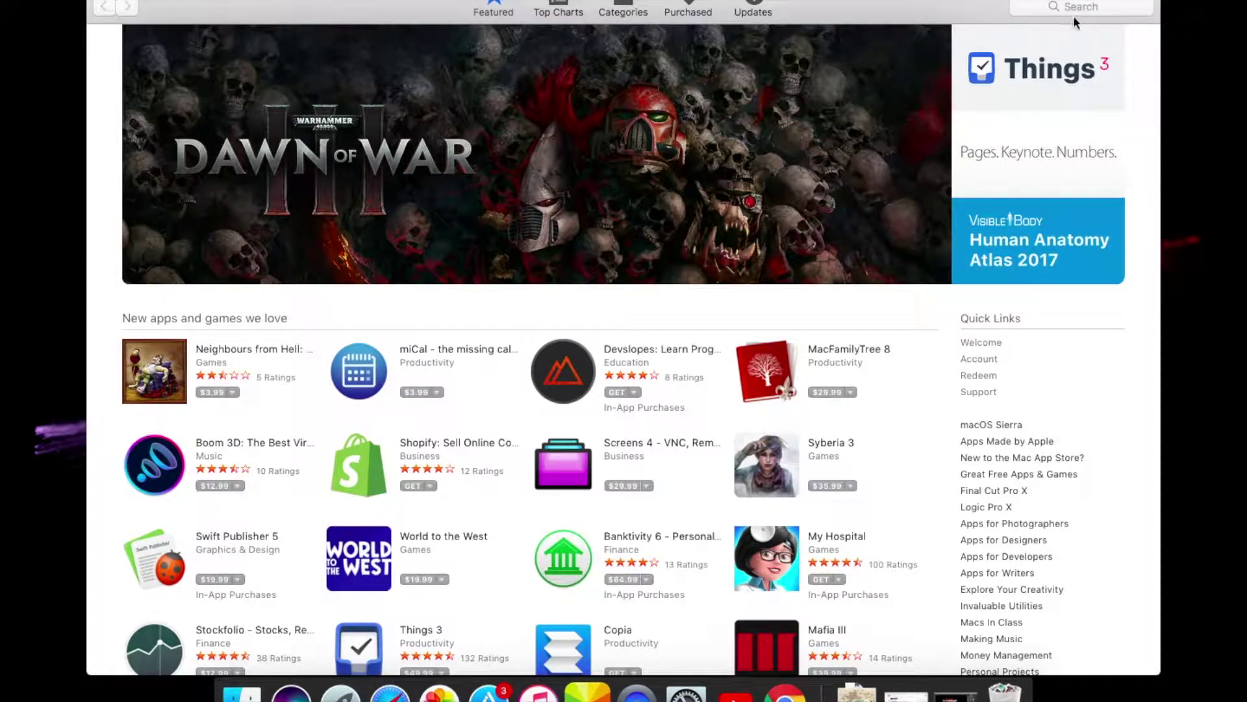
{"action": "left_click", "coordinate": [1074, 8]}
{"action": "type", "text": "foto"}
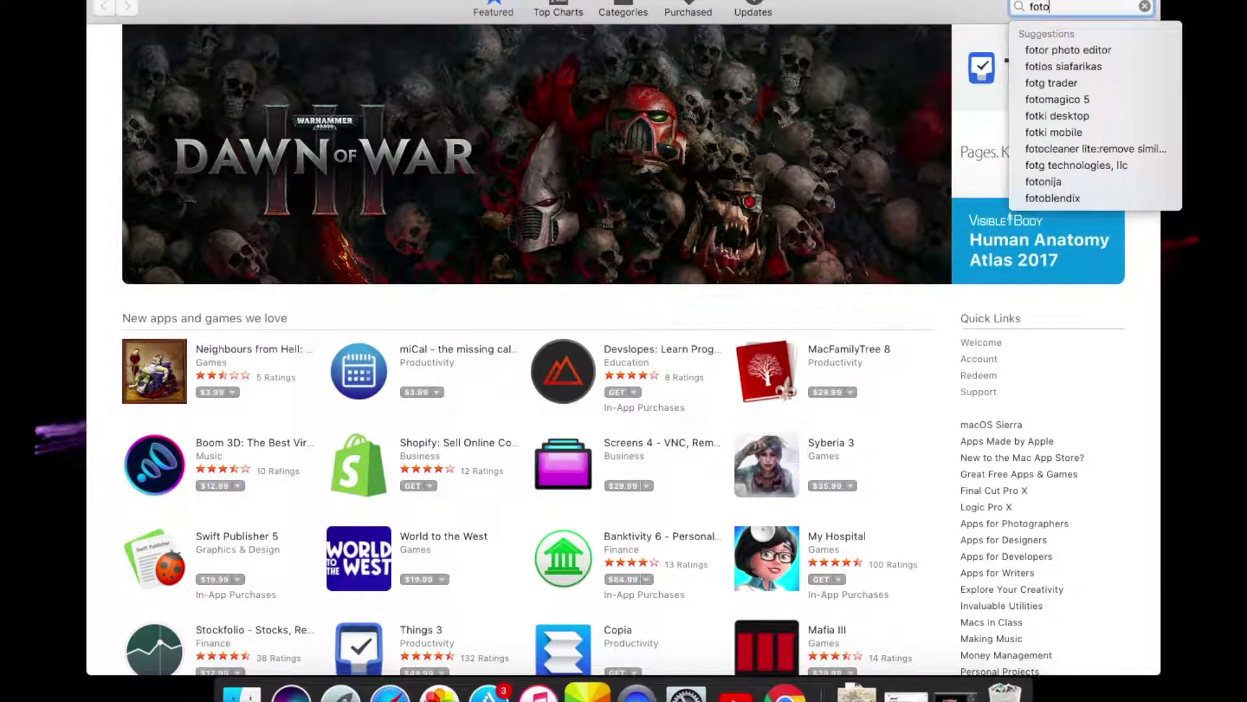
{"action": "type", "text": "r"}
{"action": "key", "text": "Return"}
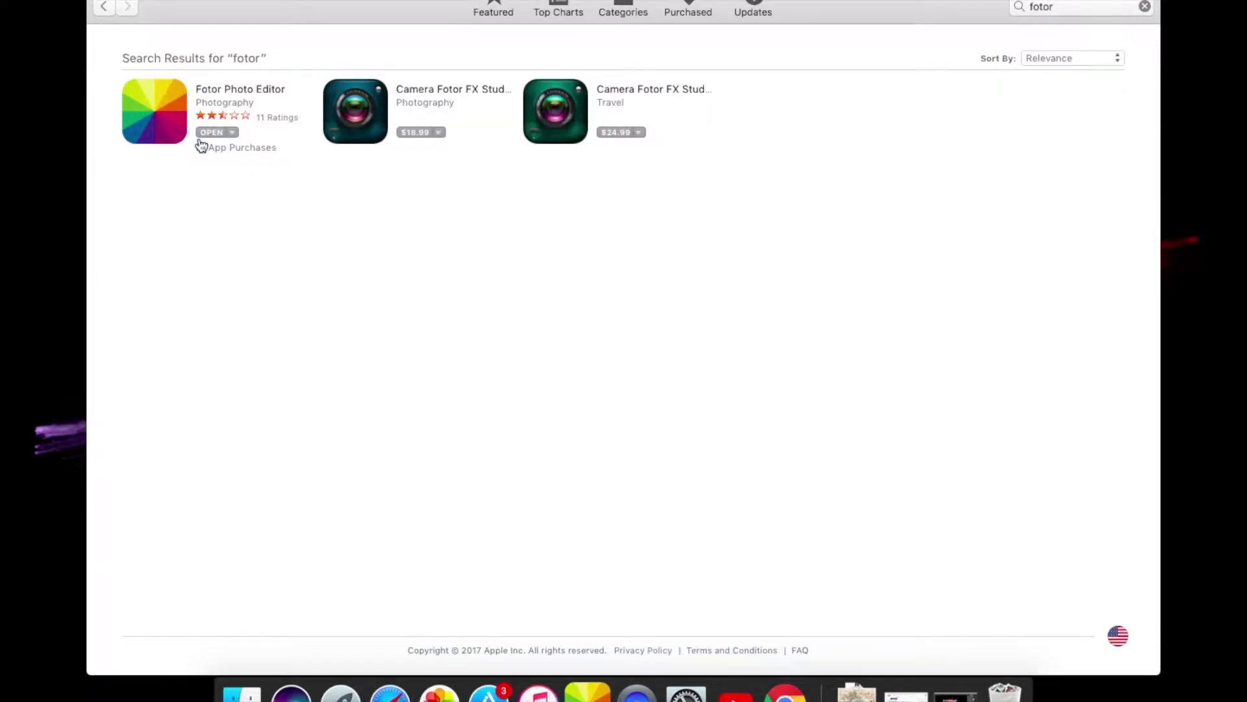
{"action": "key", "text": "super+m"}
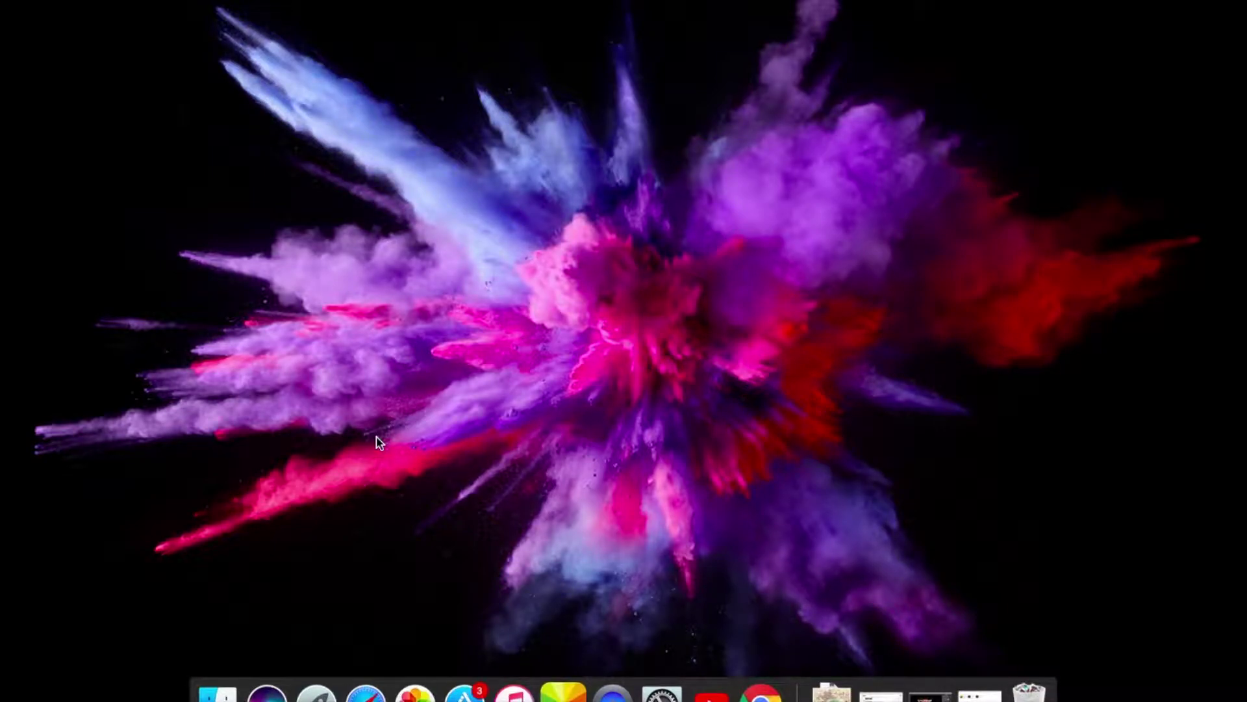
Restore the YouTube channel window, scroll its feed, and open a new blank Chrome tab
{"action": "left_click", "coordinate": [881, 694]}
{"action": "scroll", "coordinate": [432, 467], "scroll_direction": "down", "scroll_amount": 10}
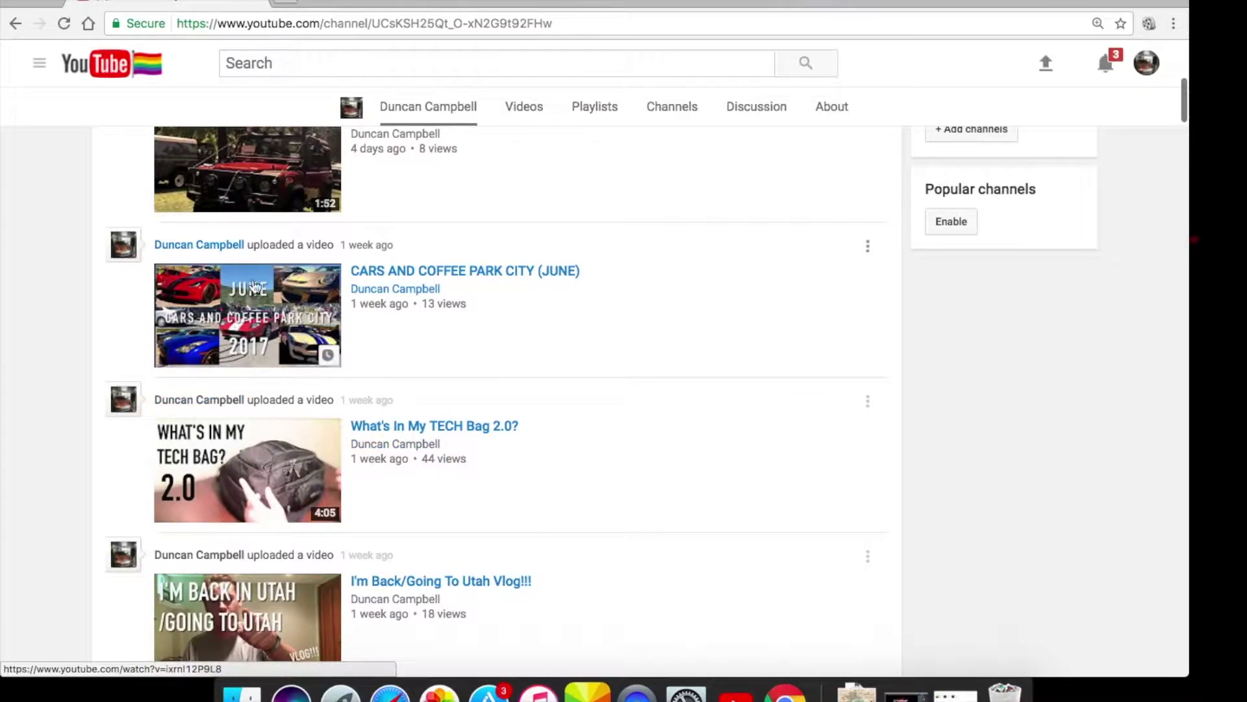
{"action": "left_click", "coordinate": [34, 3]}
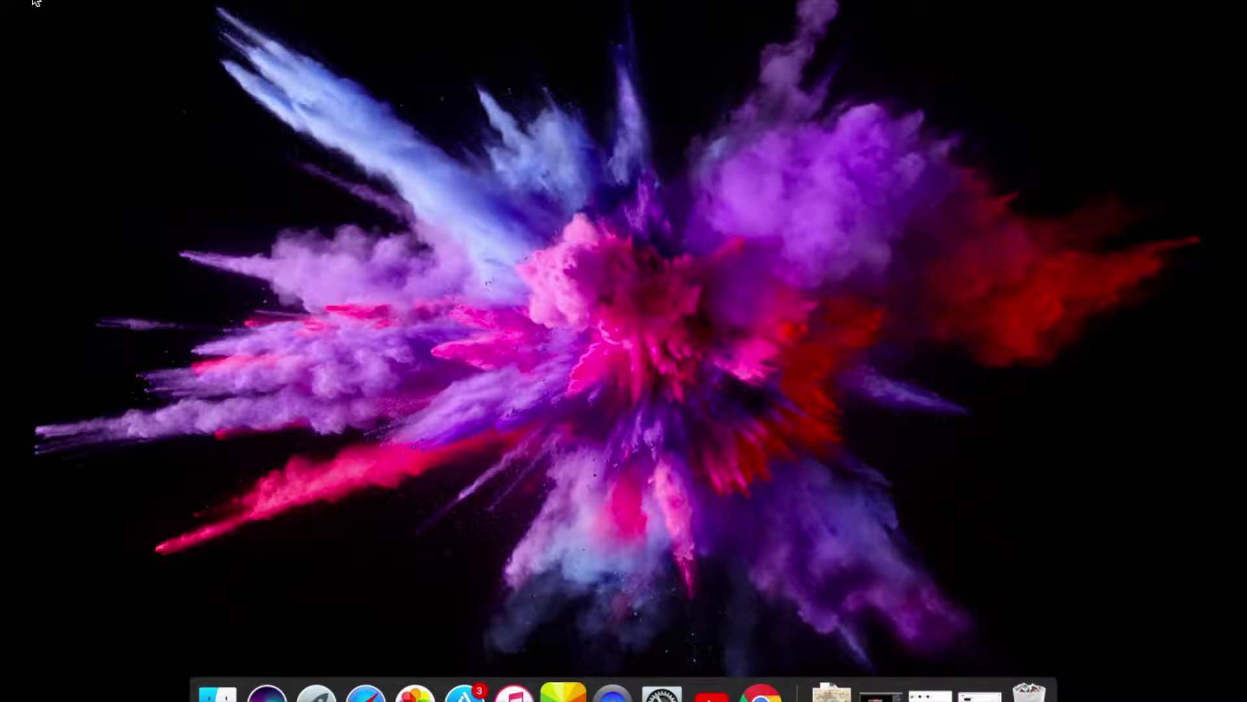
{"action": "left_click", "coordinate": [760, 694]}
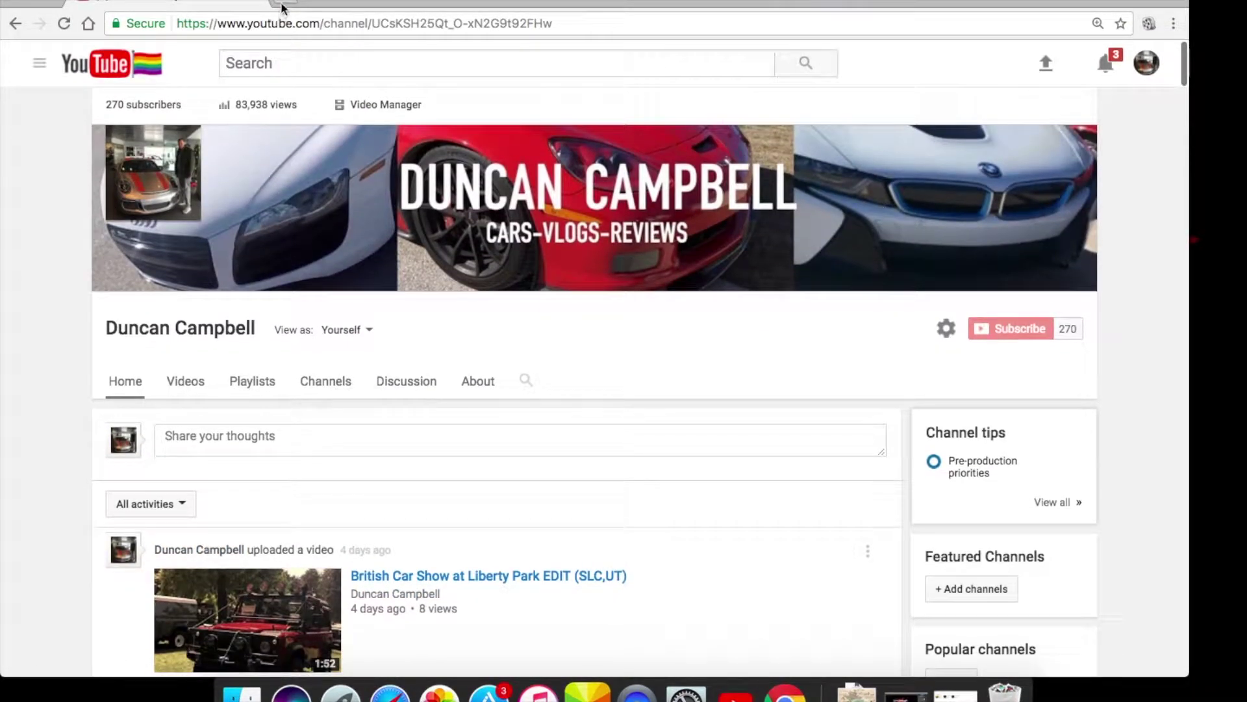
{"action": "left_click", "coordinate": [283, 3]}
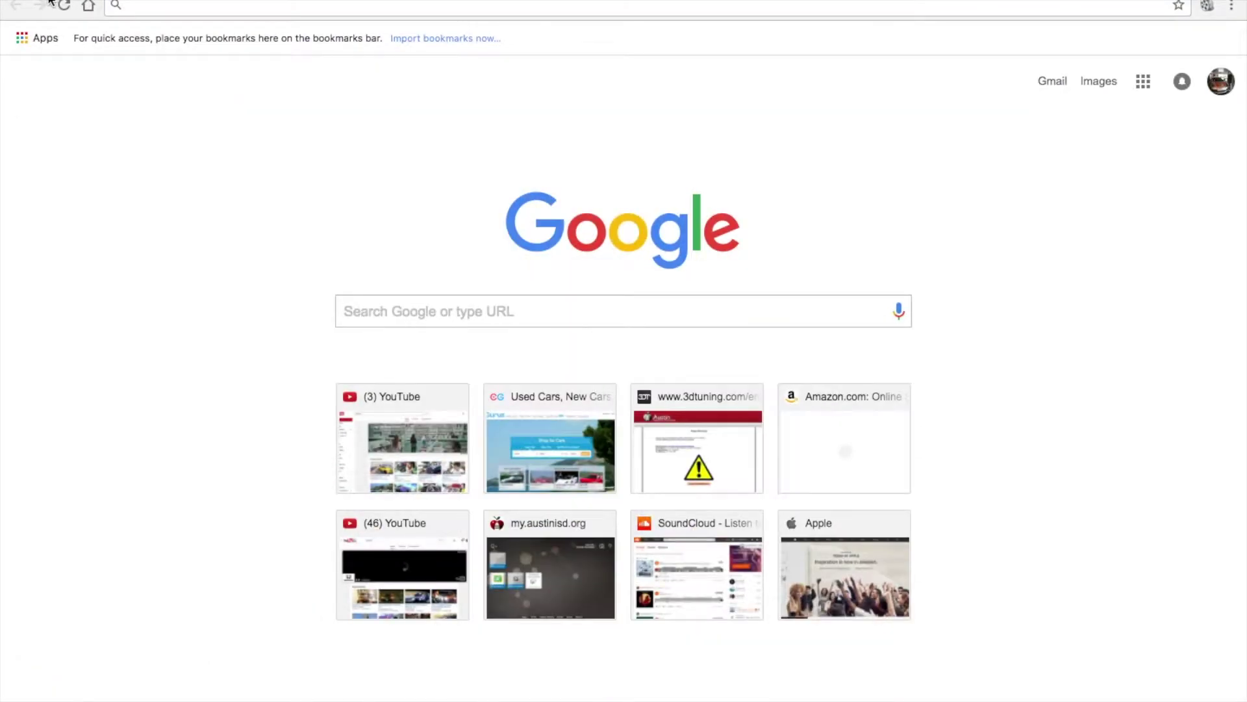
Enter 'pic' in the address bar to load picmonkey.com
{"action": "left_click", "coordinate": [130, 6]}
{"action": "type", "text": "pic"}
{"action": "key", "text": "Return"}
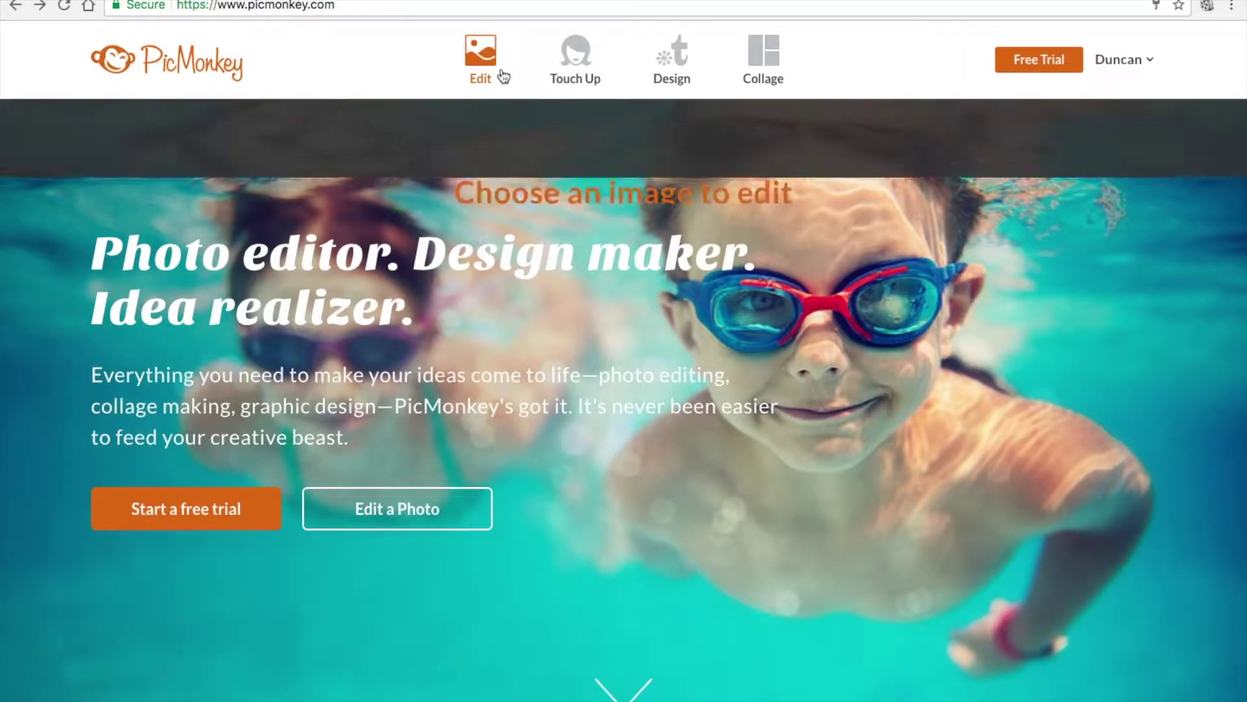
Open SETUP THUMB.jpg from All My Files in PicMonkey and show the Overlays panel
{"action": "left_click", "coordinate": [503, 76]}
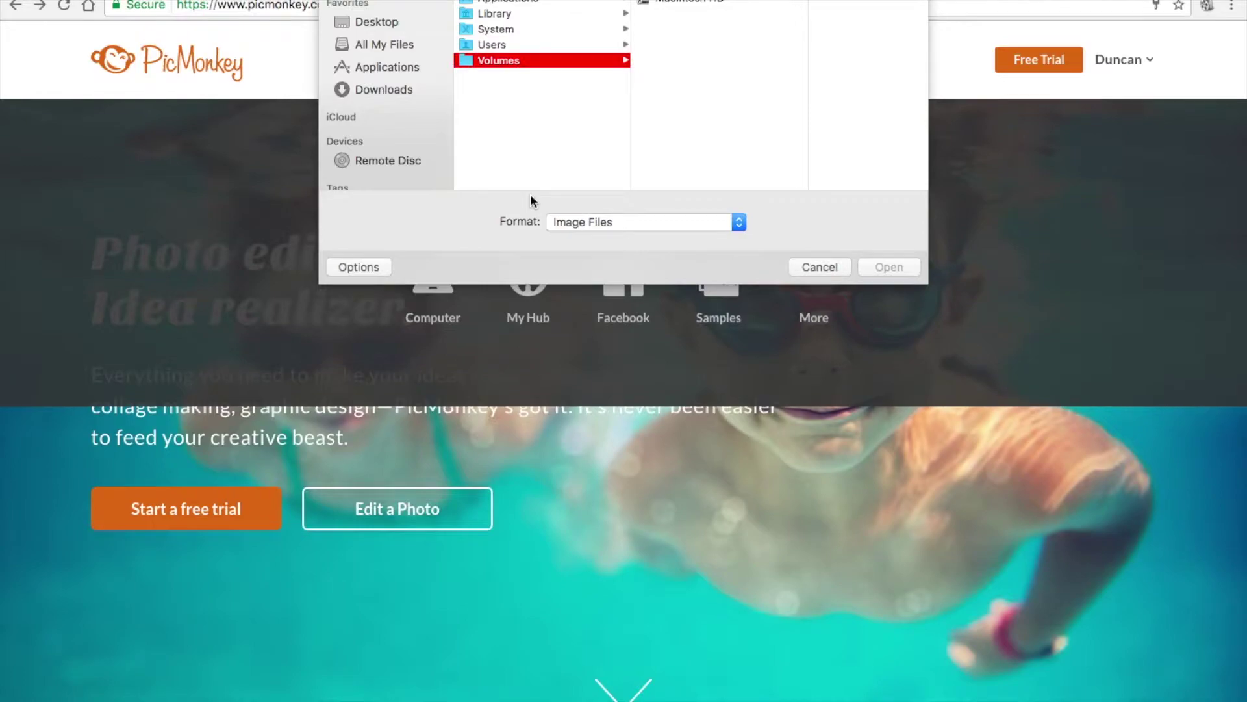
{"action": "left_click", "coordinate": [384, 40]}
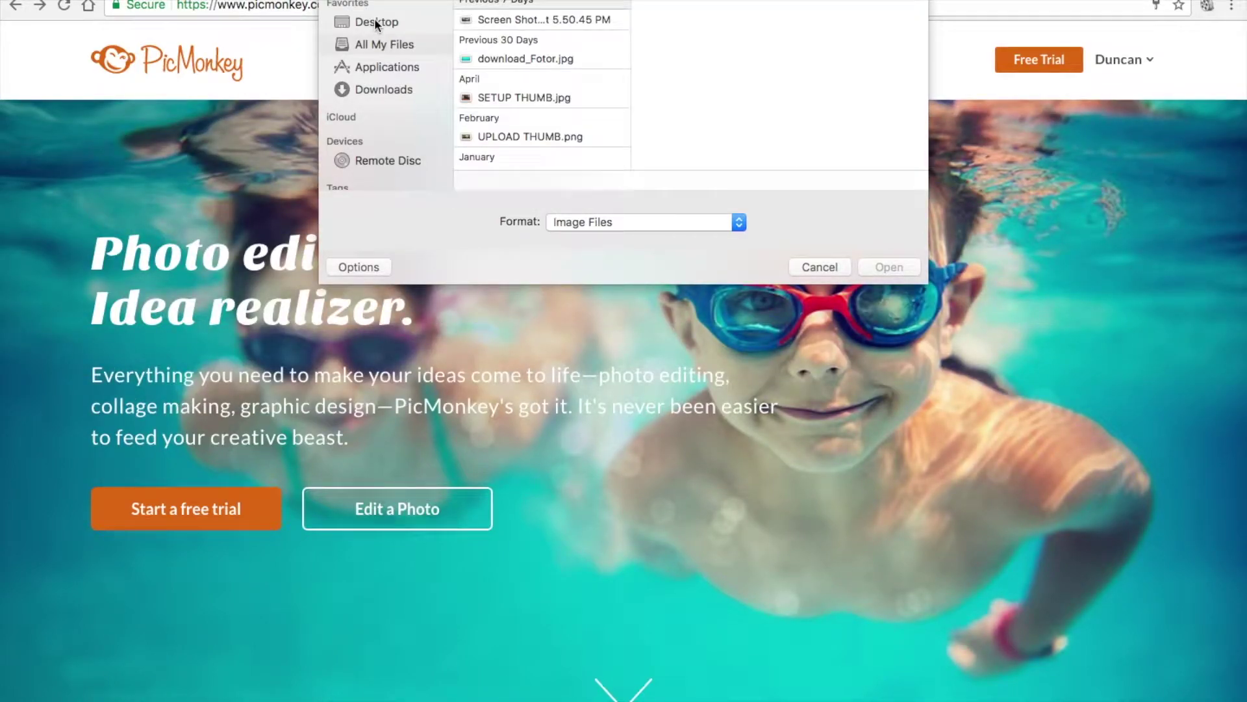
{"action": "left_click", "coordinate": [375, 22]}
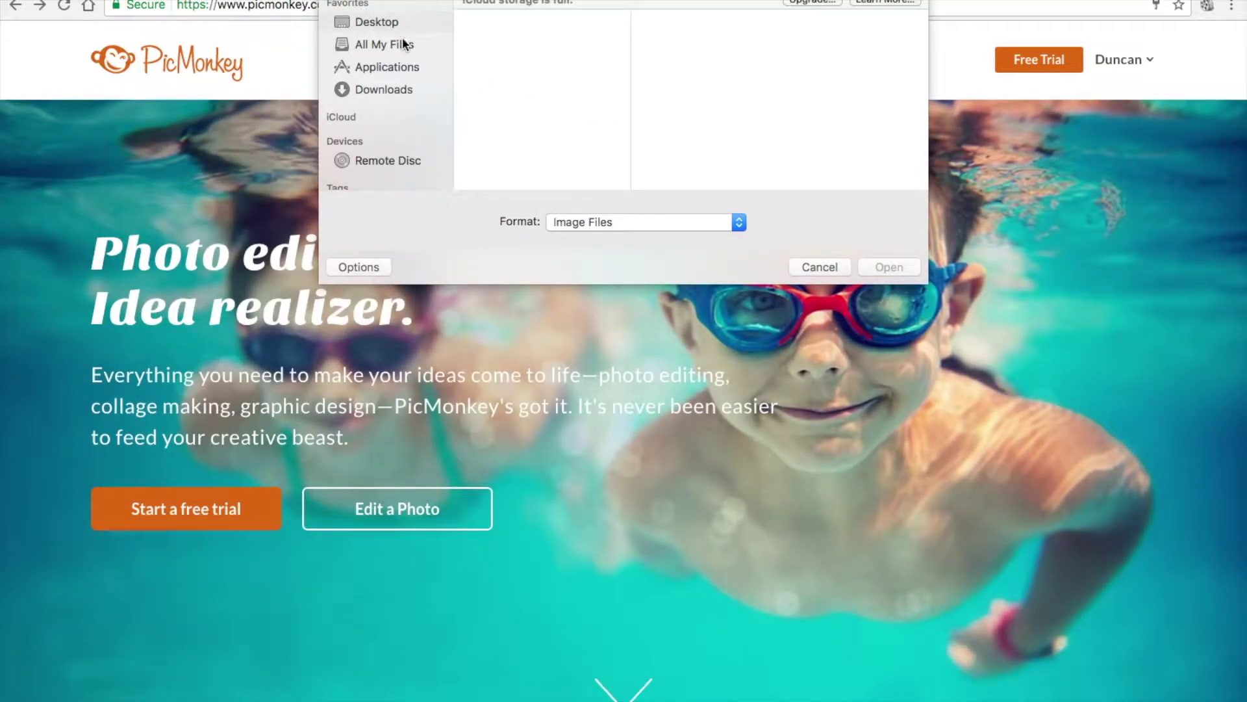
{"action": "left_click", "coordinate": [386, 41]}
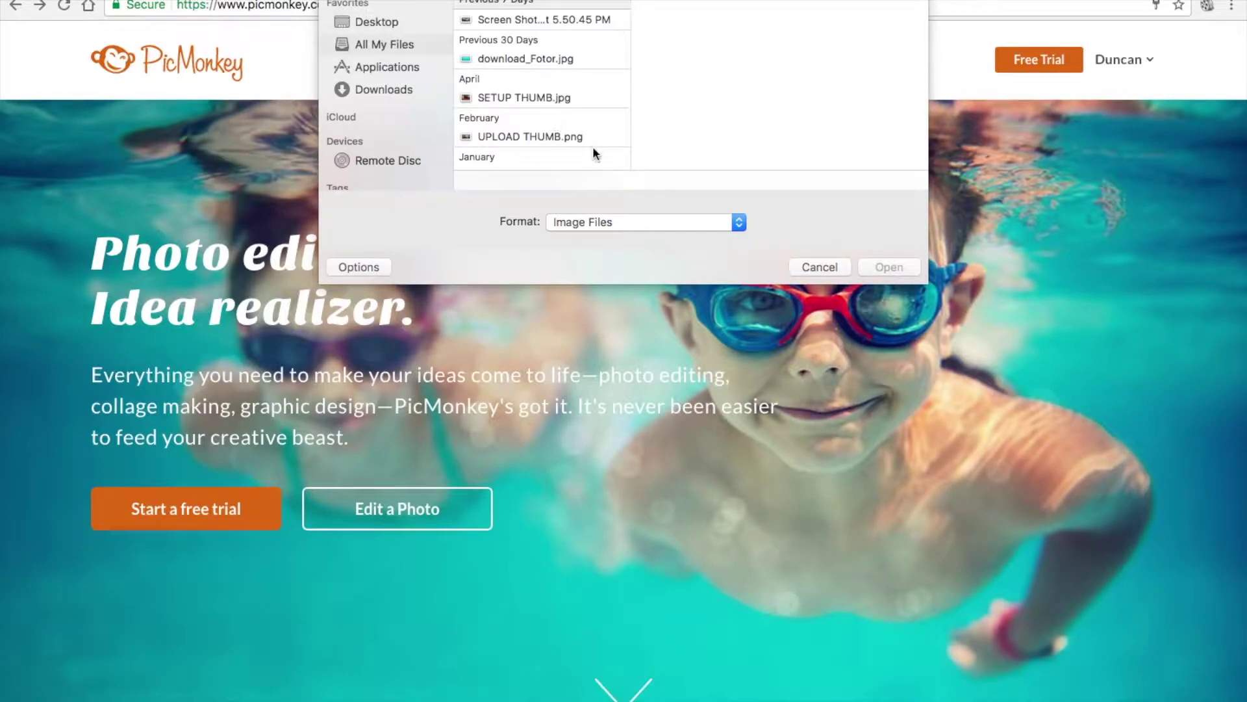
{"action": "left_click", "coordinate": [538, 99]}
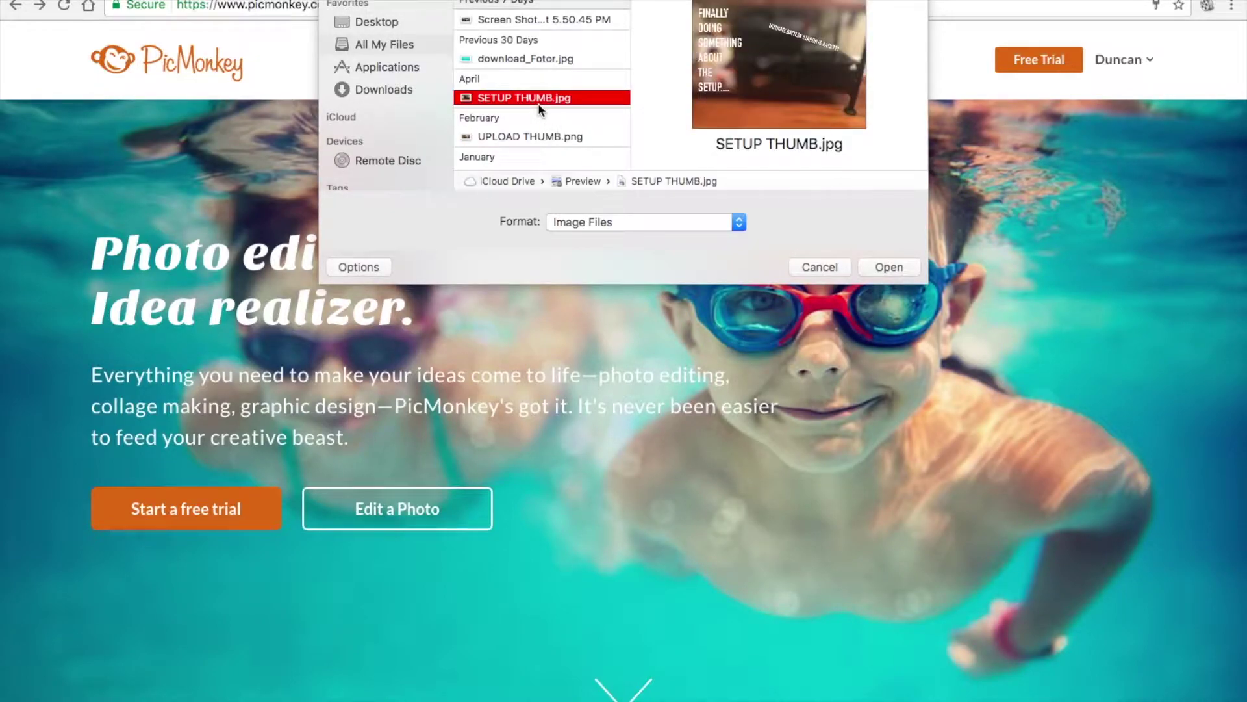
{"action": "double_click", "coordinate": [538, 103]}
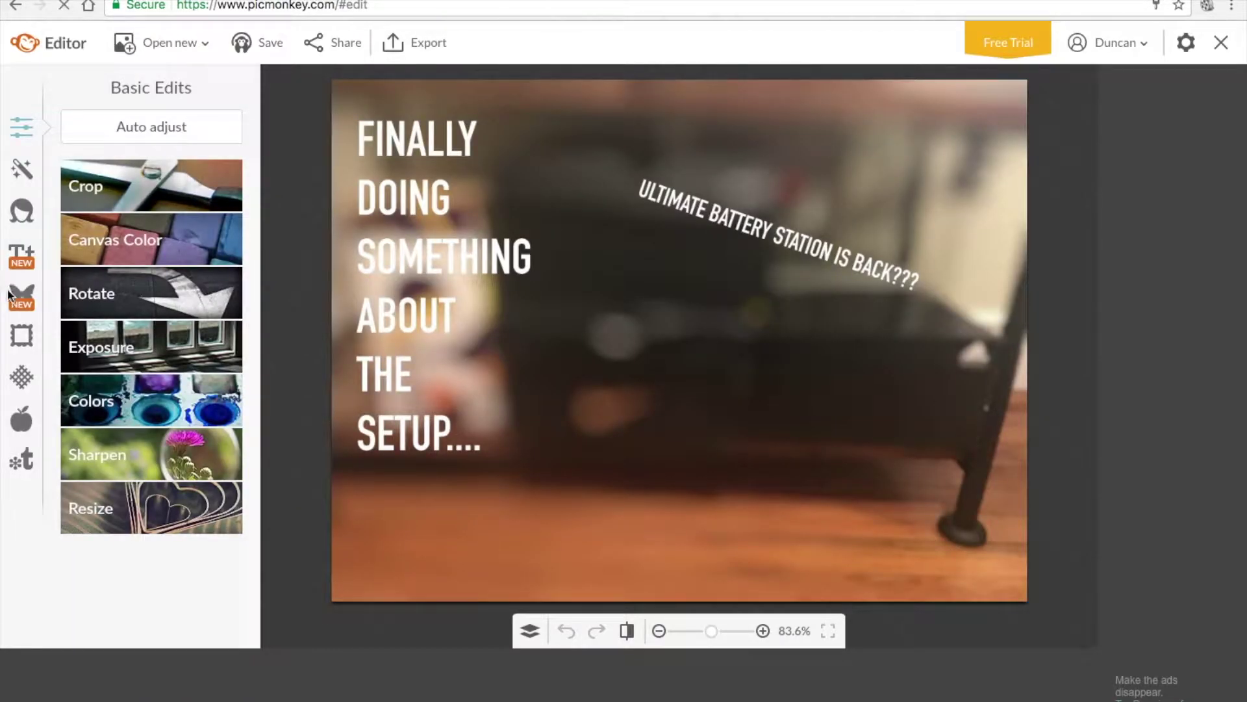
{"action": "left_click", "coordinate": [20, 297]}
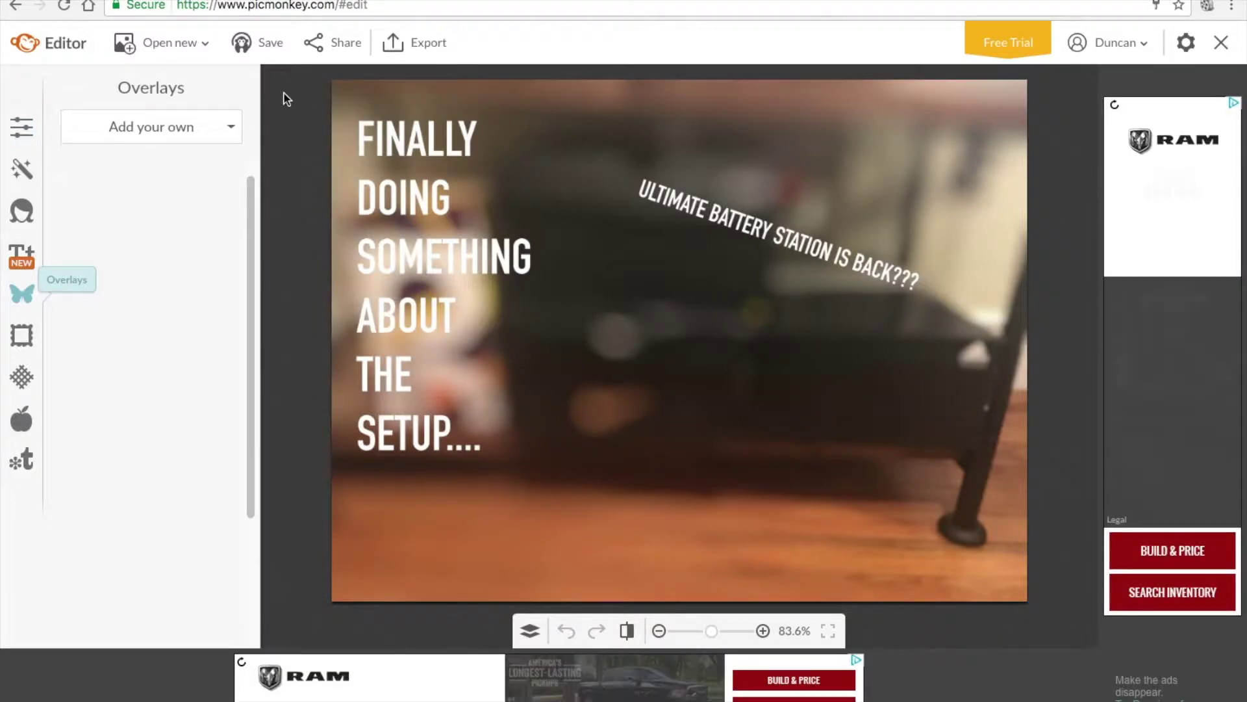
Add IMG_5065_Fotor.jpg from the computer as an overlay, shrunk into the lower right
{"action": "left_click", "coordinate": [194, 126]}
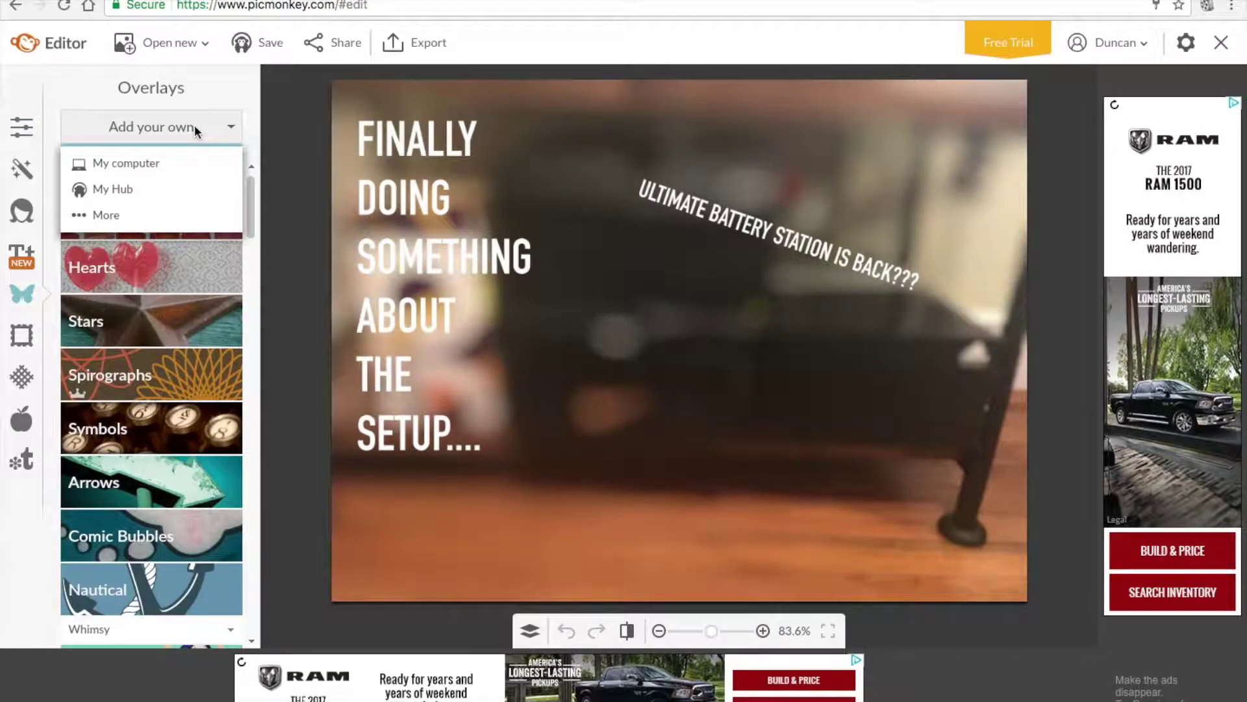
{"action": "left_click", "coordinate": [137, 165]}
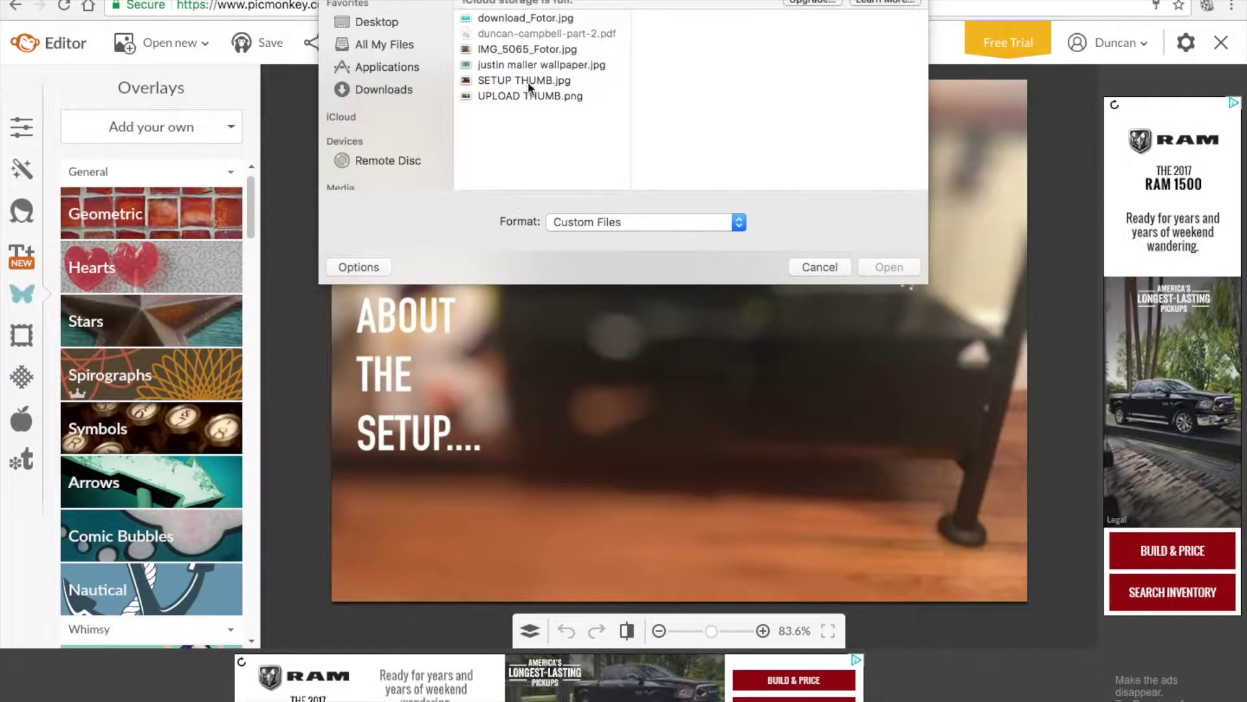
{"action": "left_click", "coordinate": [524, 48]}
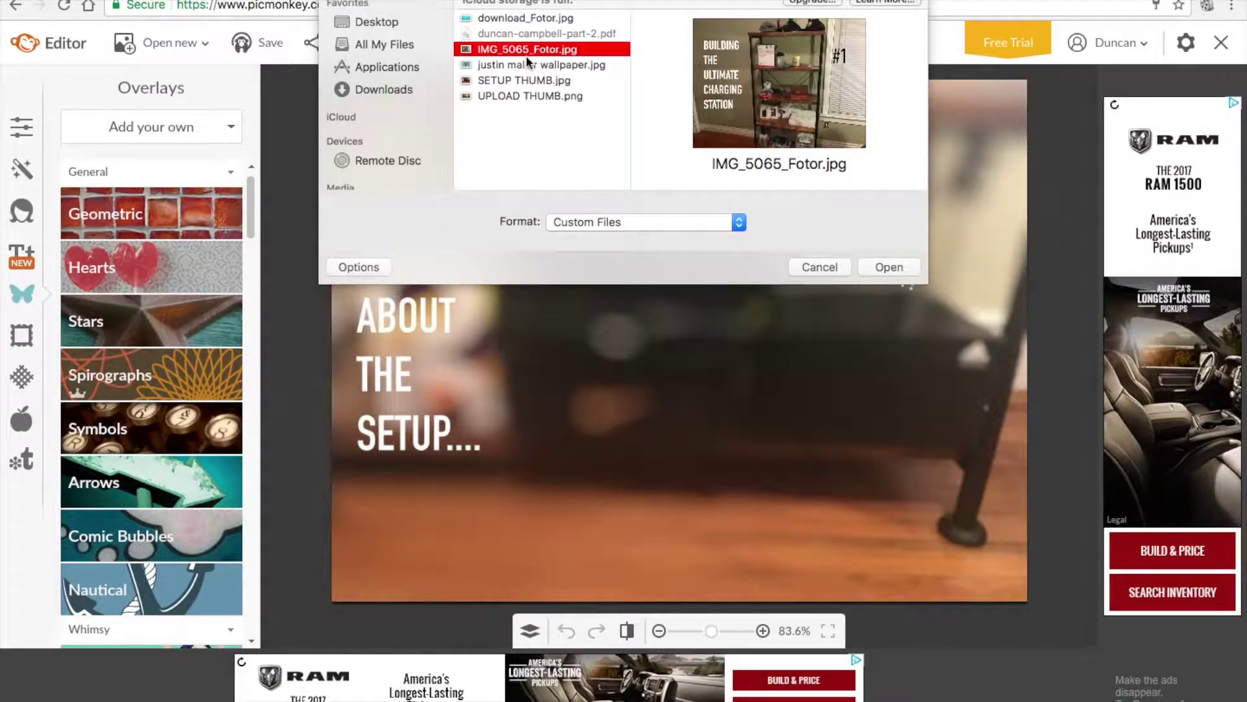
{"action": "key", "text": "Return"}
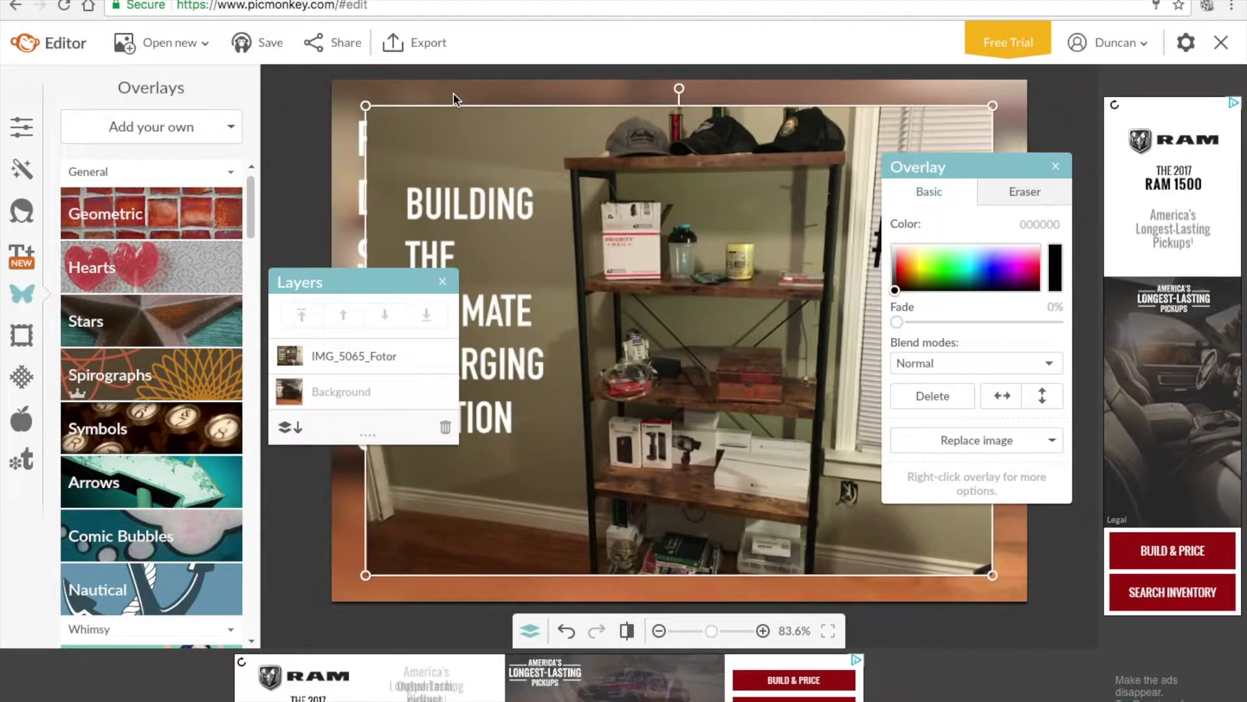
{"action": "left_click_drag", "start_coordinate": [367, 103], "coordinate": [696, 286]}
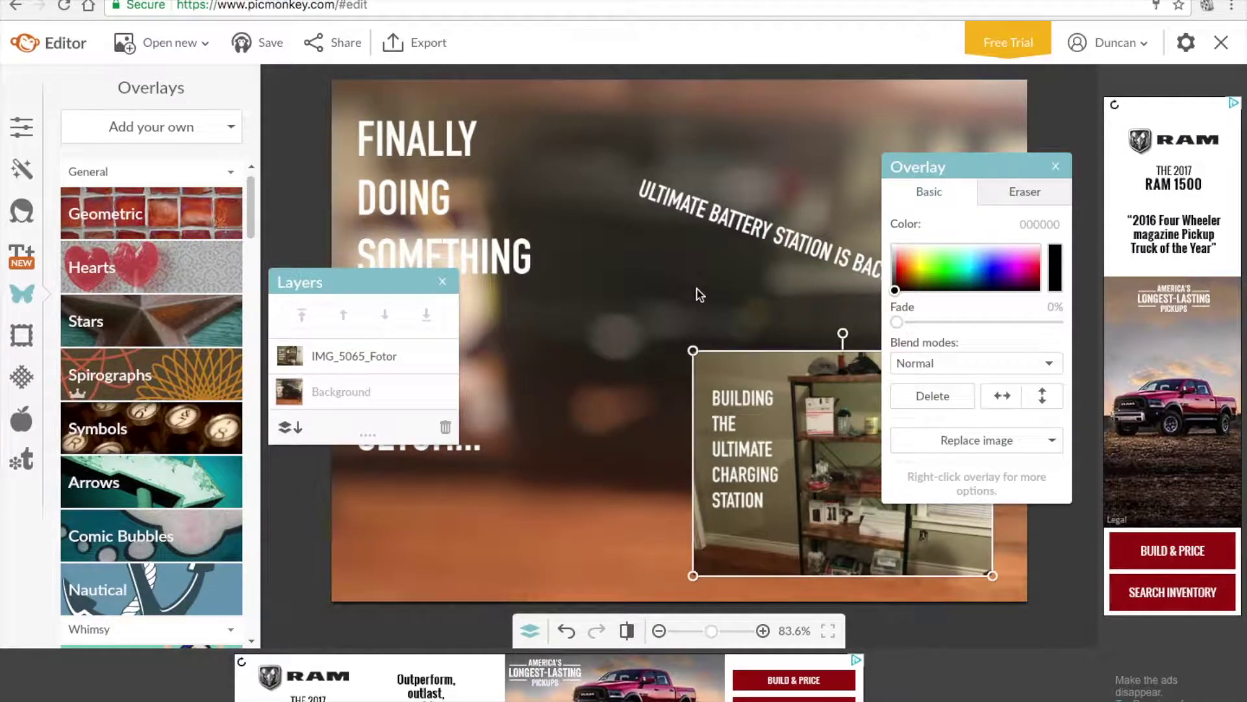
Dismiss the Hub saving offer and free-trial upgrade page to return to the editor
{"action": "left_click", "coordinate": [272, 51]}
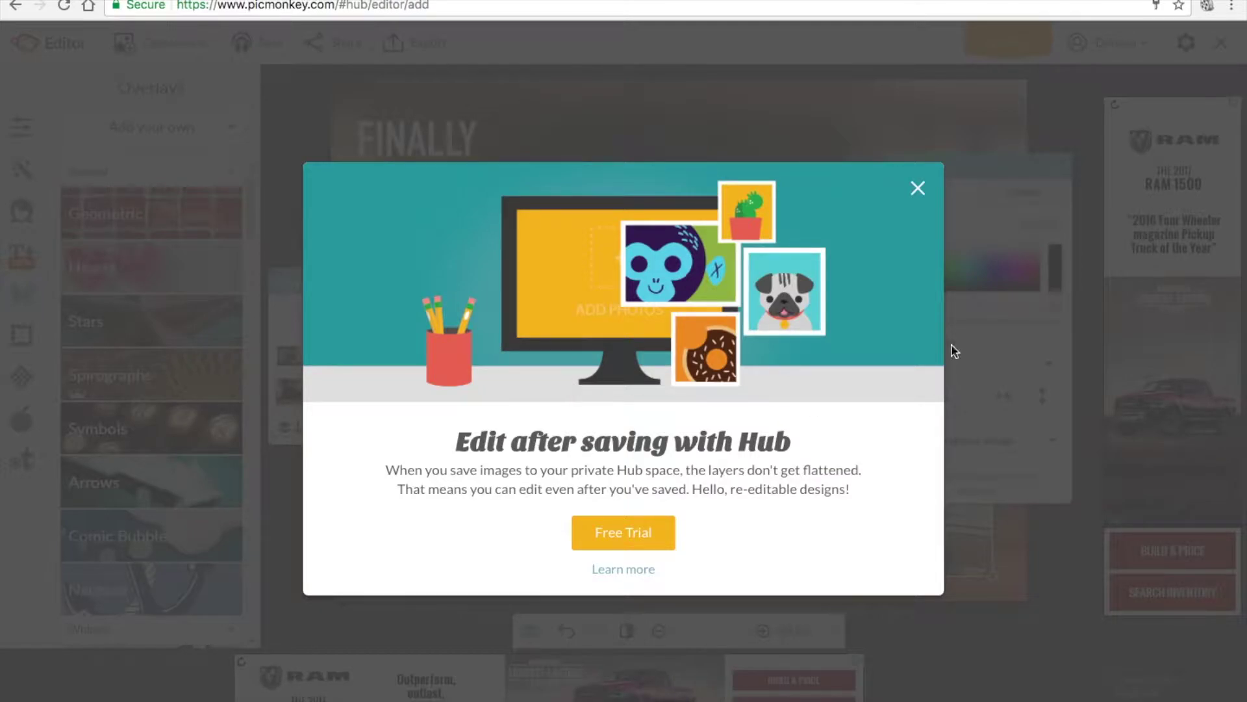
{"action": "left_click", "coordinate": [918, 189]}
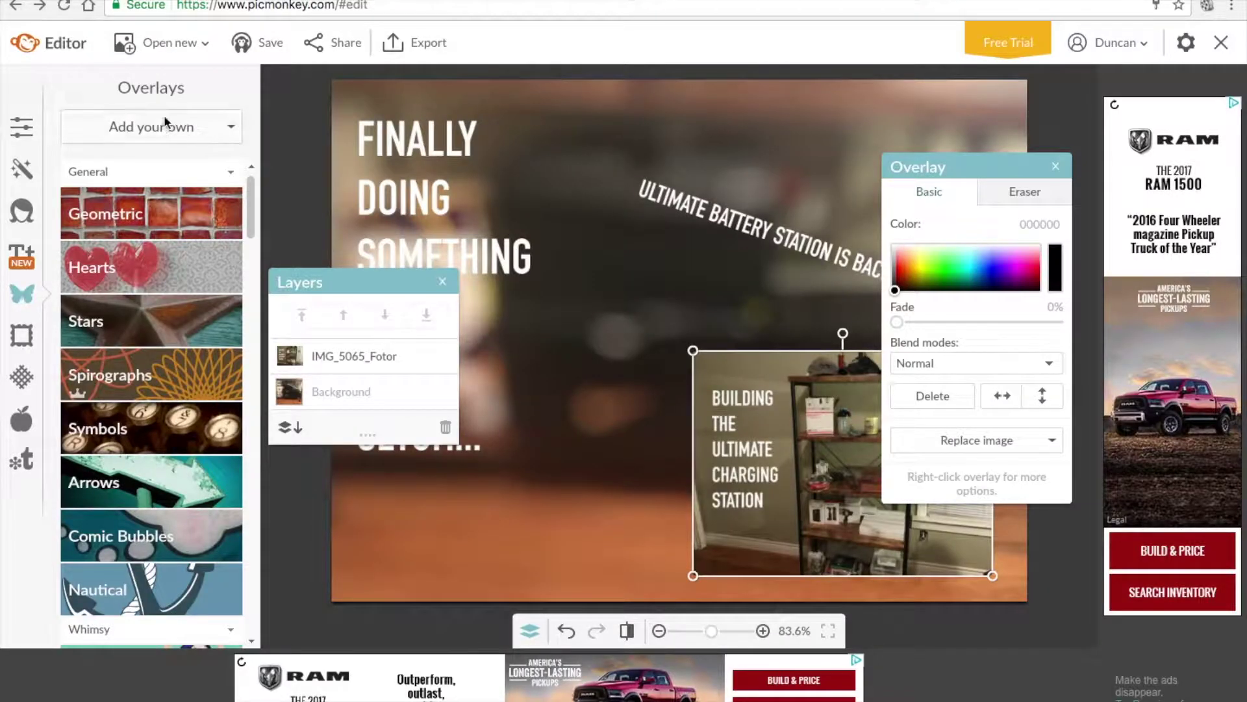
{"action": "left_click", "coordinate": [244, 46]}
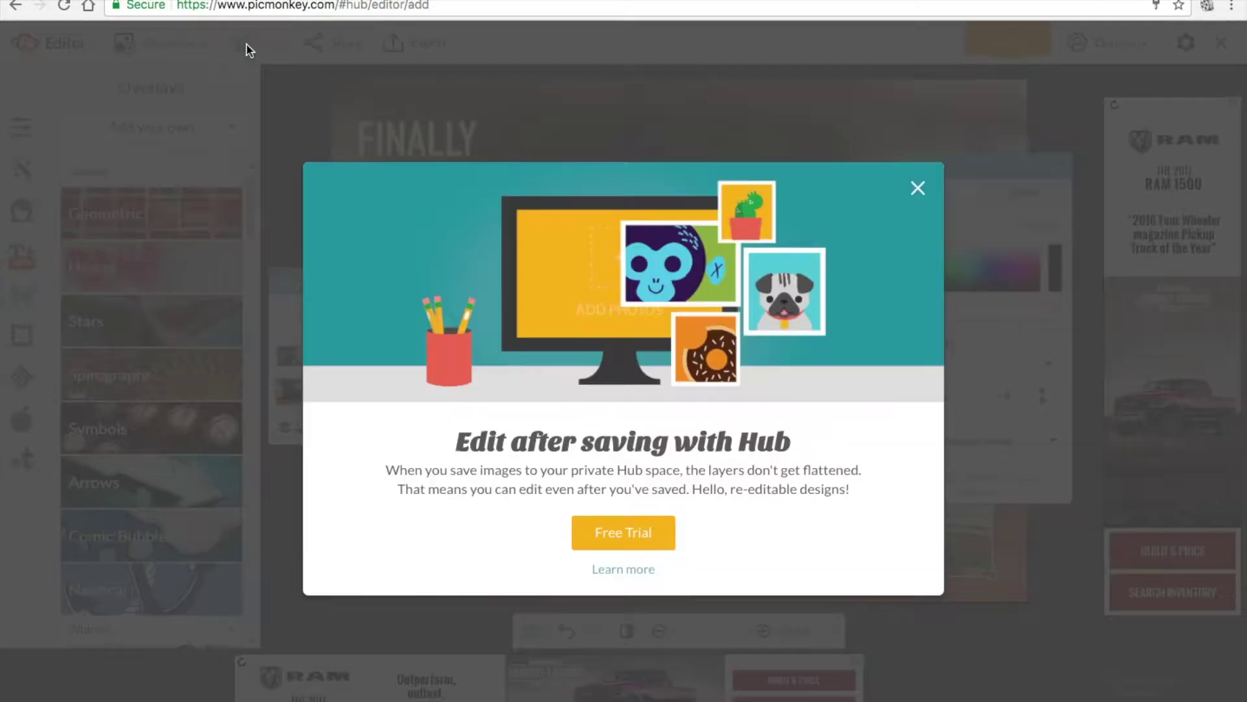
{"action": "left_click", "coordinate": [622, 546]}
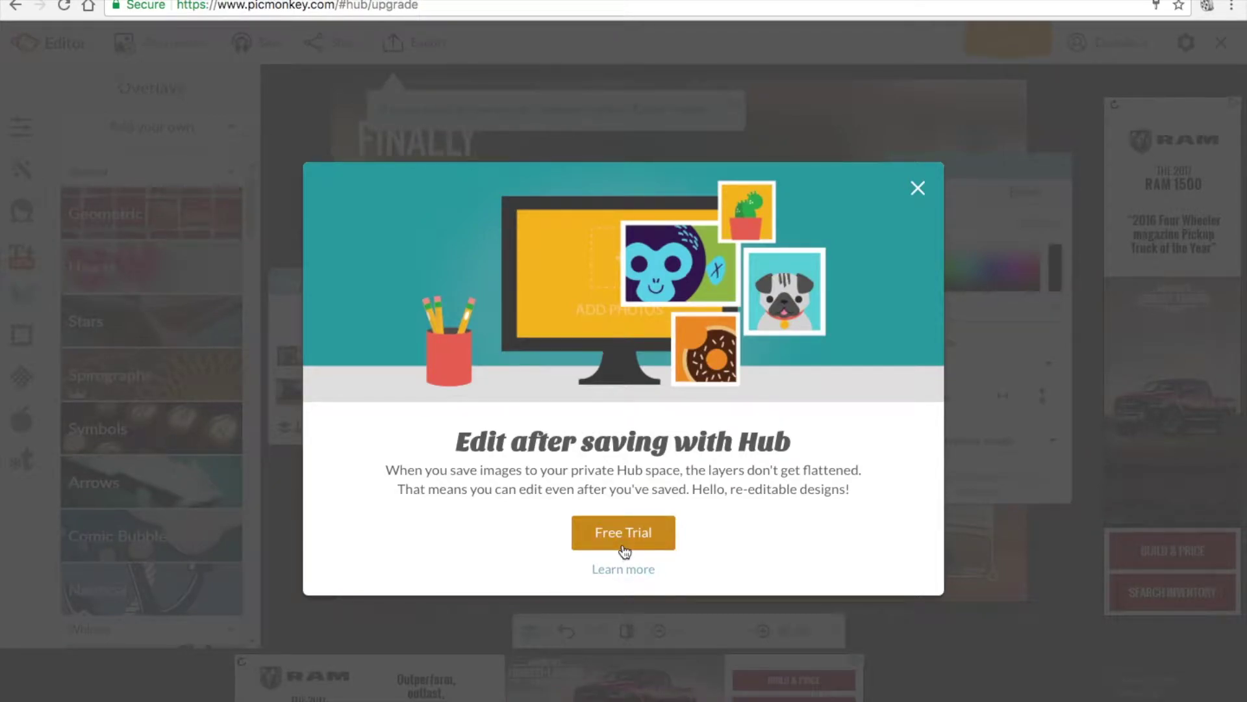
{"action": "left_click", "coordinate": [14, 5]}
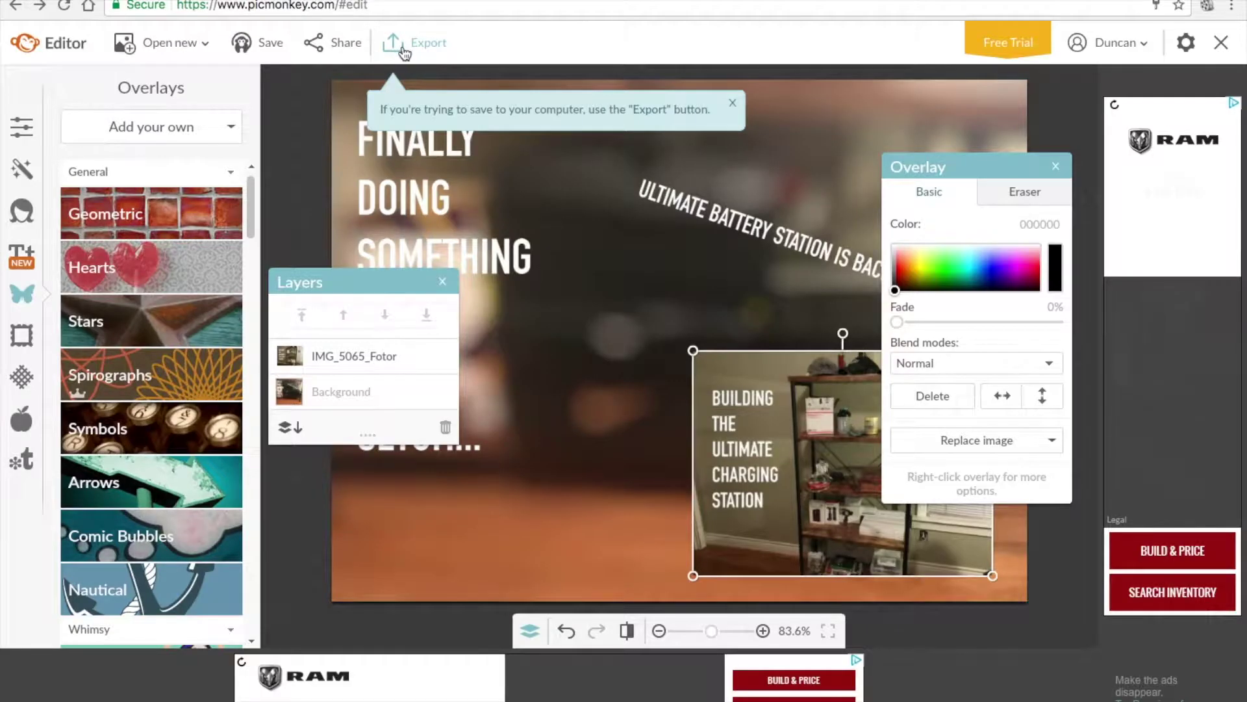
Set the export quality to Pierce after trying Roger and Sean
{"action": "left_click", "coordinate": [403, 50]}
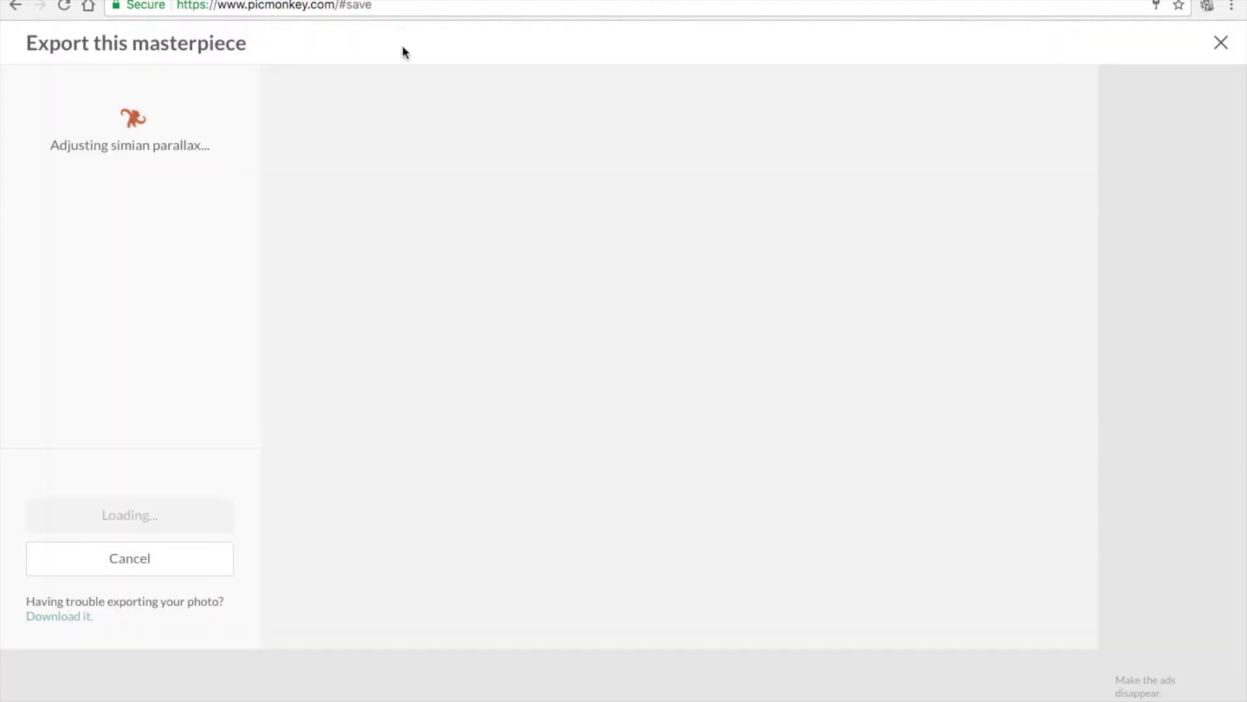
{"action": "left_click", "coordinate": [50, 209]}
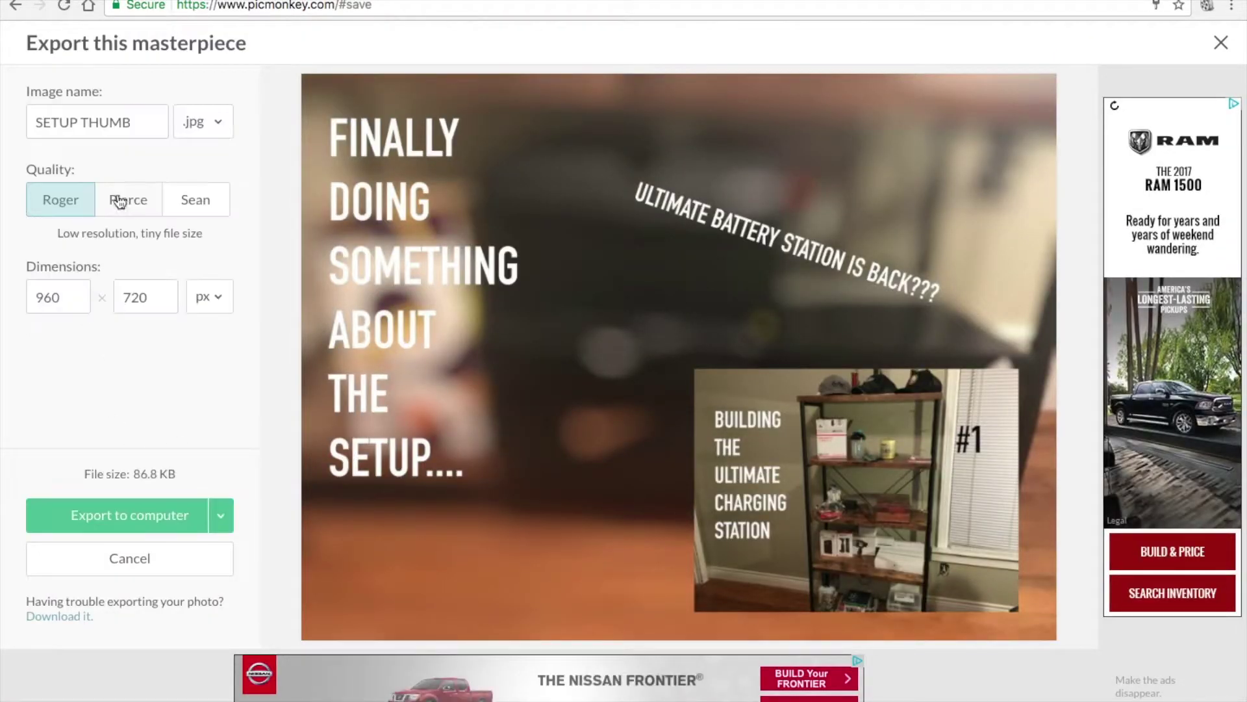
{"action": "left_click", "coordinate": [132, 211]}
{"action": "left_click", "coordinate": [193, 201]}
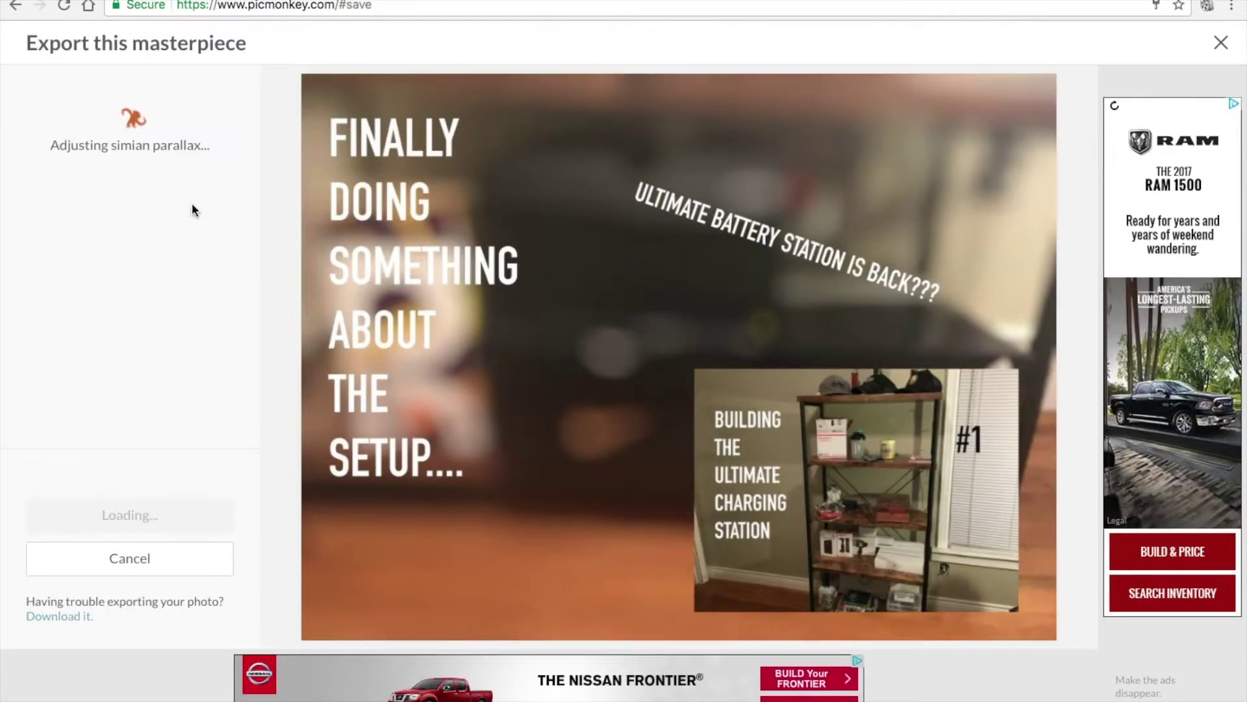
{"action": "left_click", "coordinate": [139, 214]}
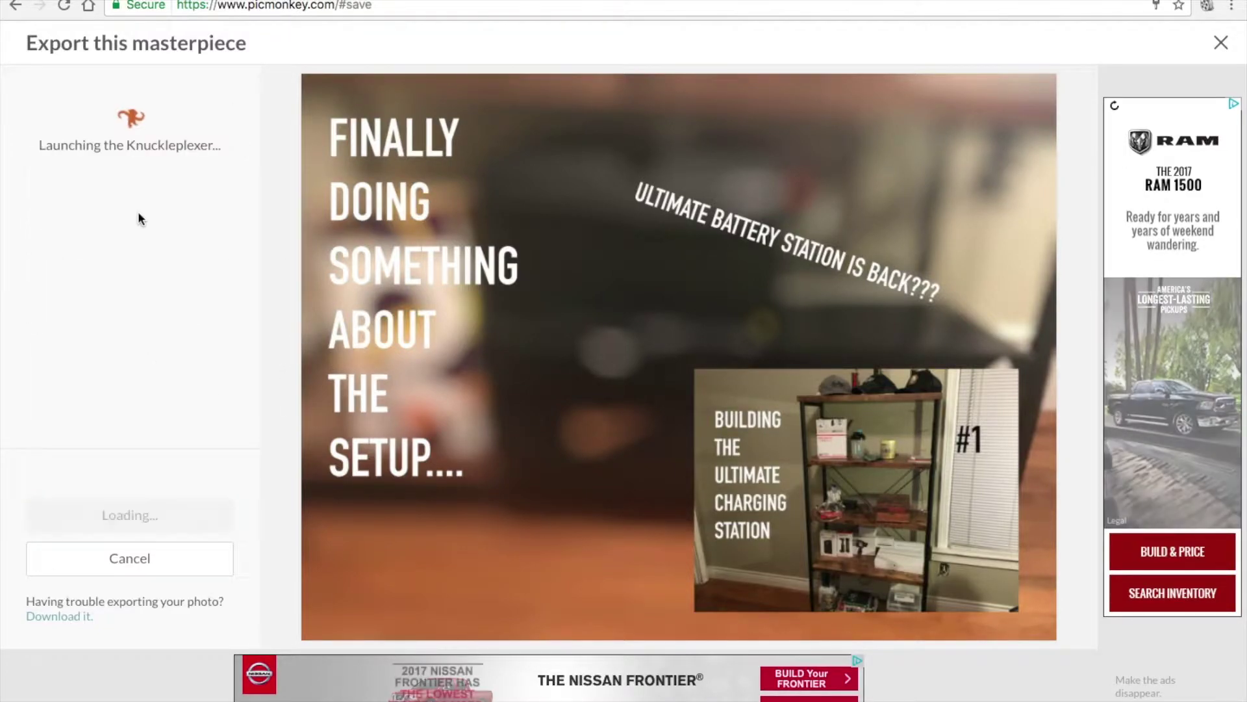
Keep the height at 720 and save SETUP THUMB.jpg to the computer at 960×720
{"action": "left_click_drag", "start_coordinate": [152, 305], "coordinate": [96, 304]}
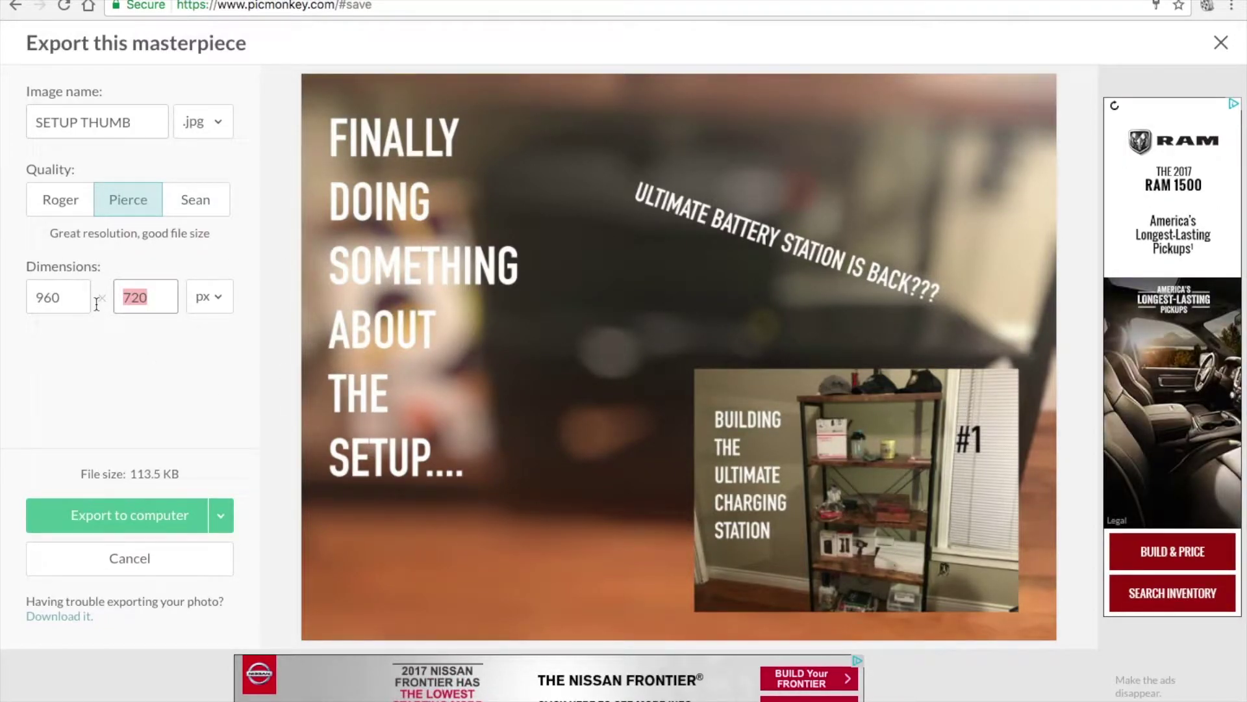
{"action": "type", "text": "70"}
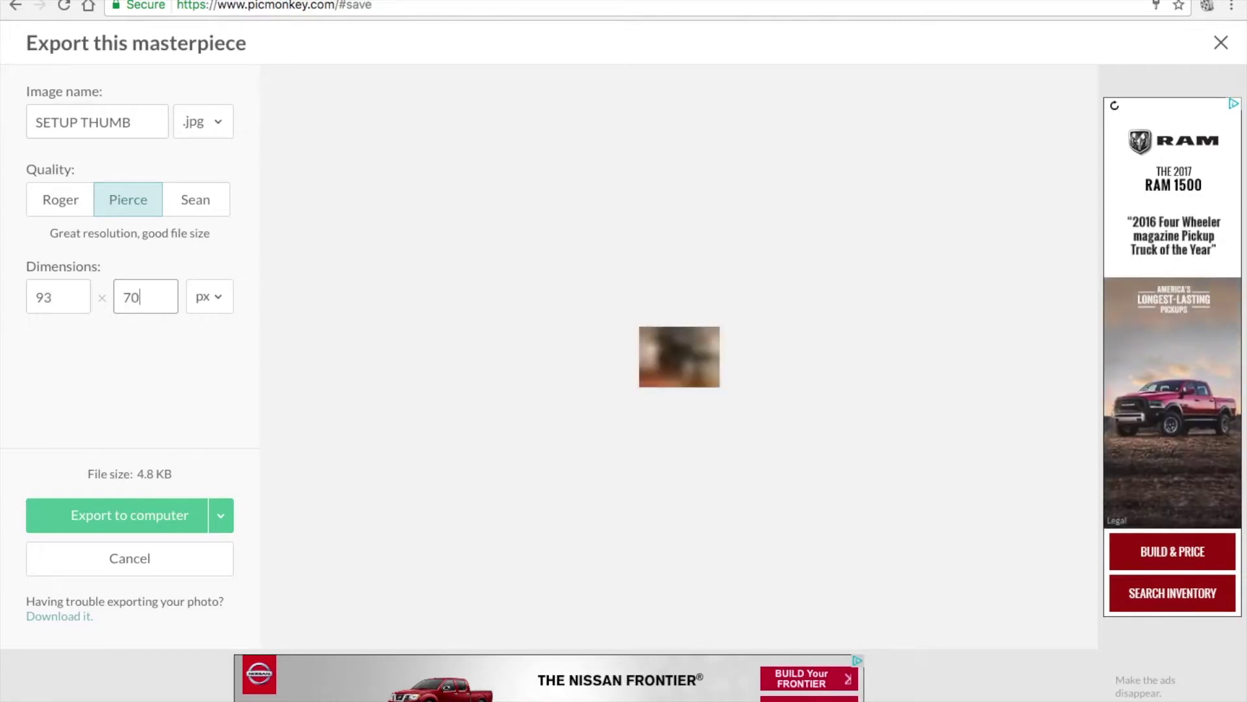
{"action": "type", "text": "0"}
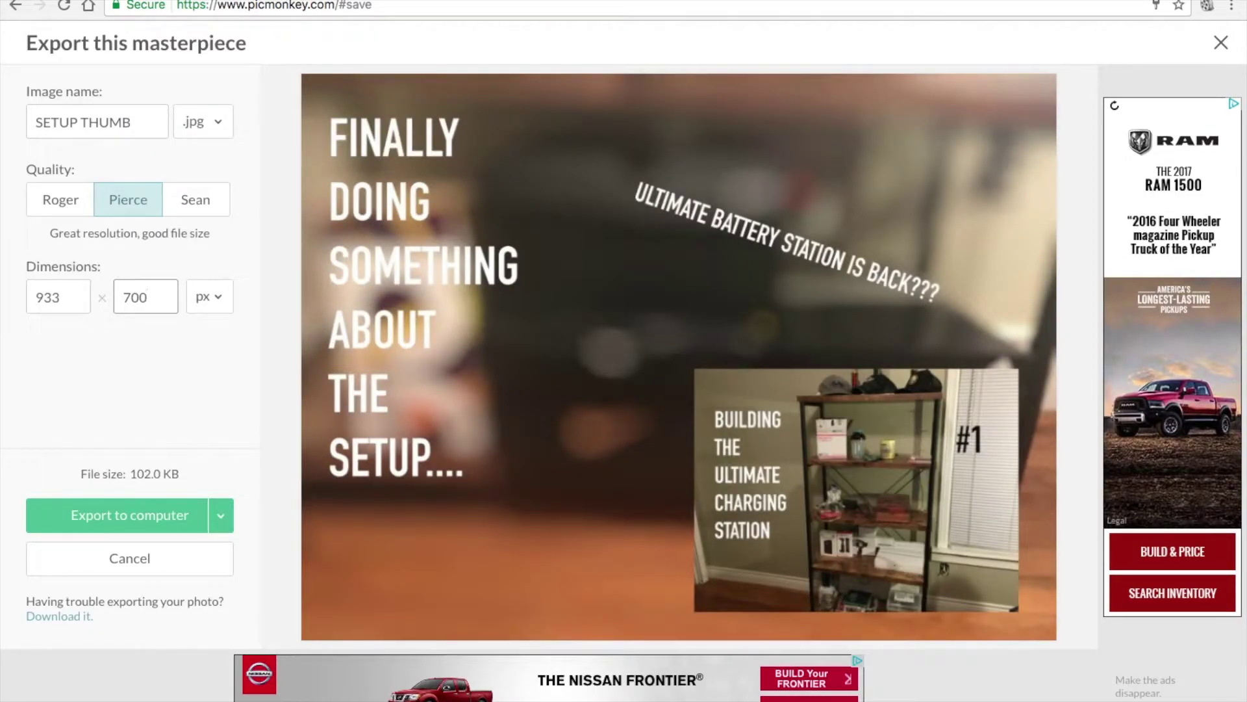
{"action": "key", "text": "BackSpace"}
{"action": "key", "text": "BackSpace"}
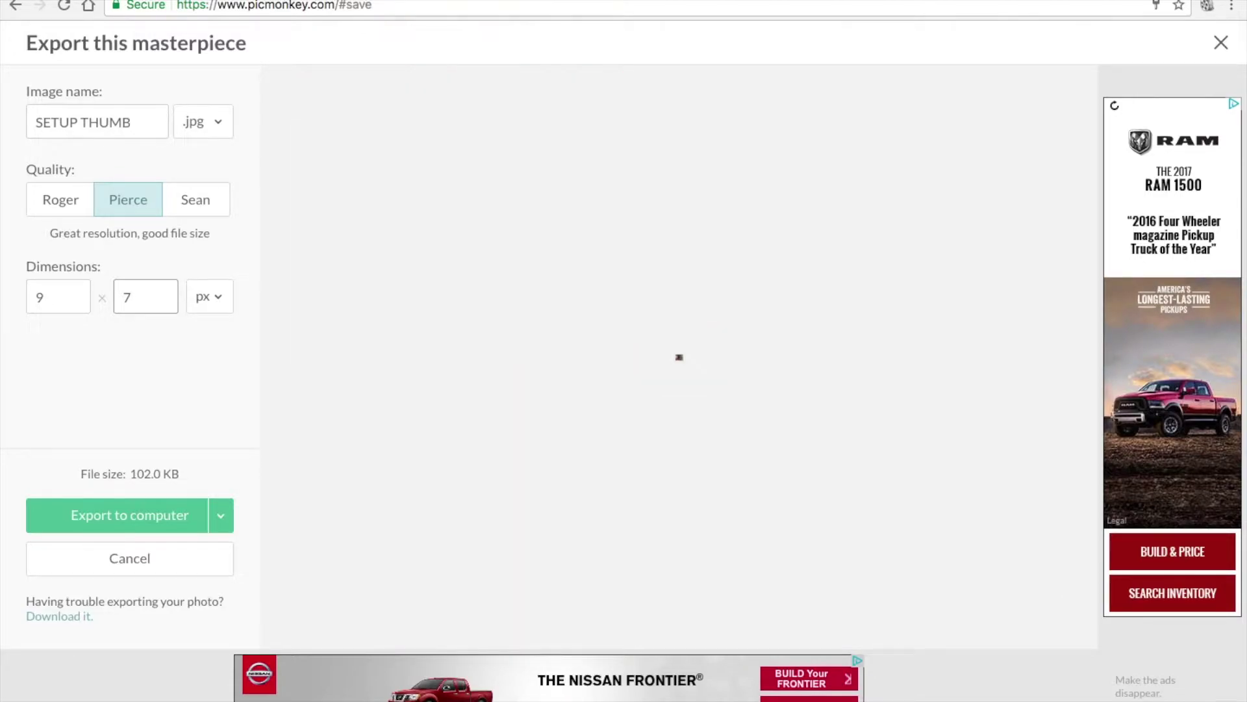
{"action": "type", "text": "2"}
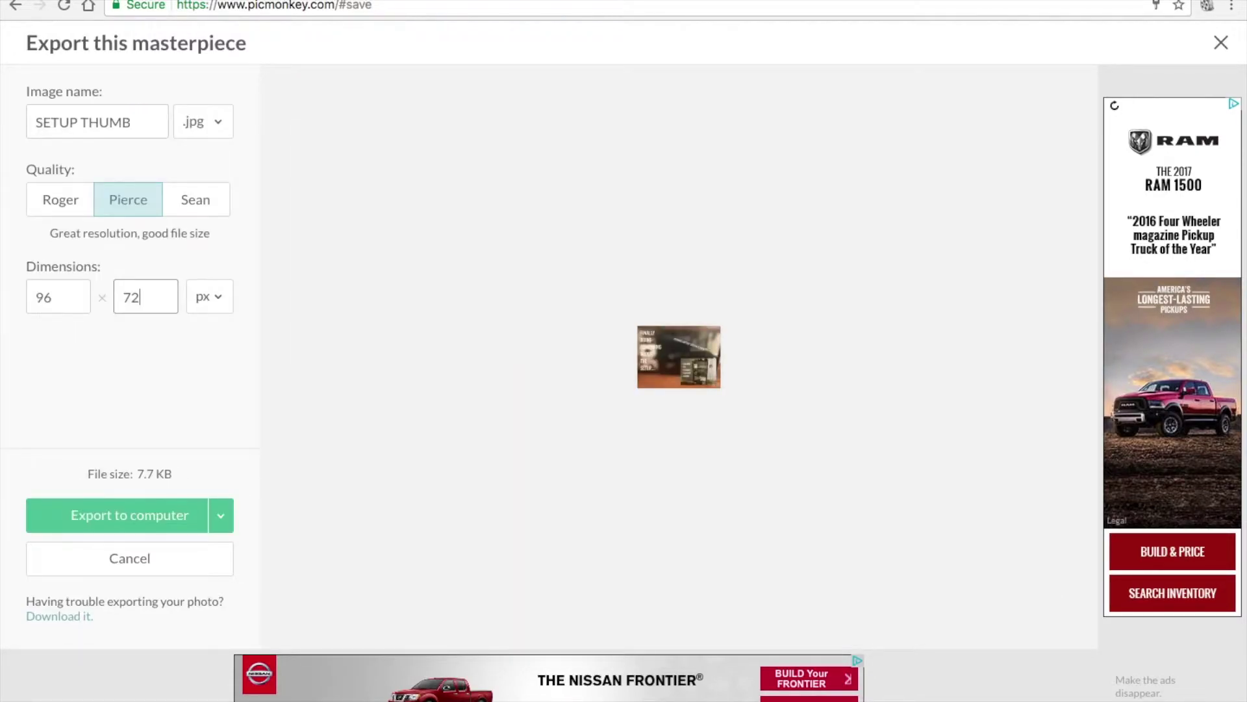
{"action": "type", "text": "0"}
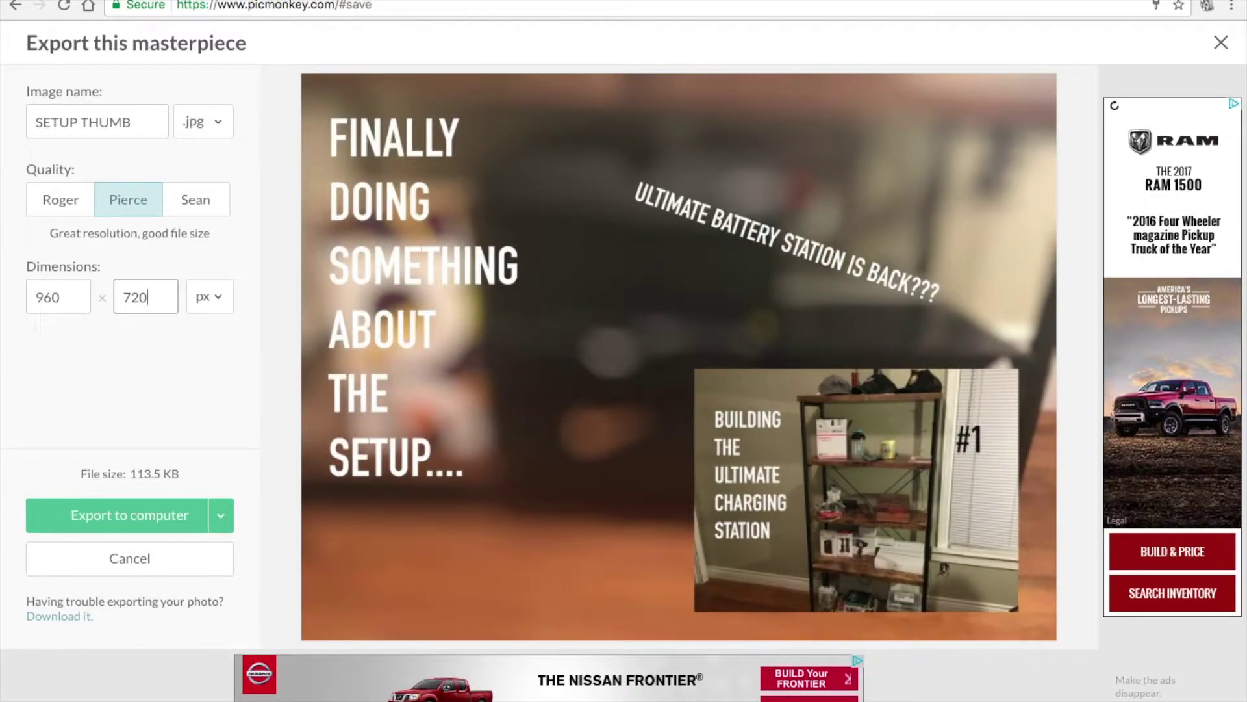
{"action": "left_click", "coordinate": [138, 514]}
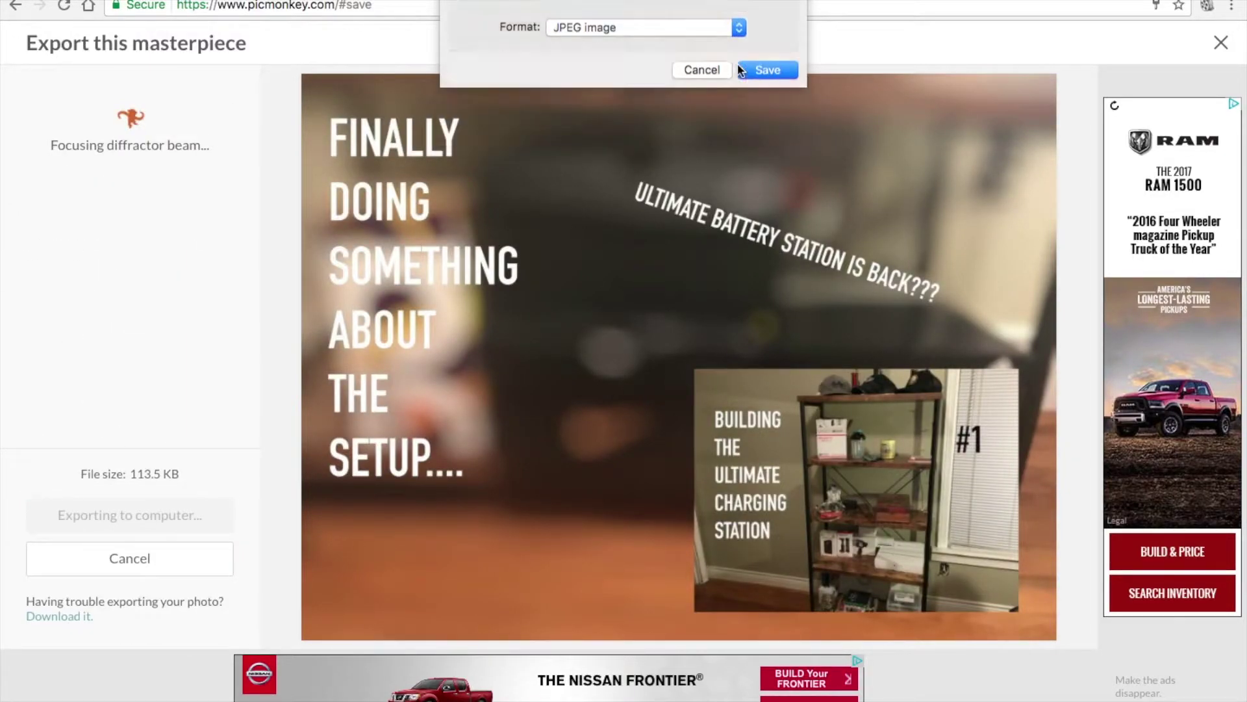
{"action": "left_click", "coordinate": [741, 70]}
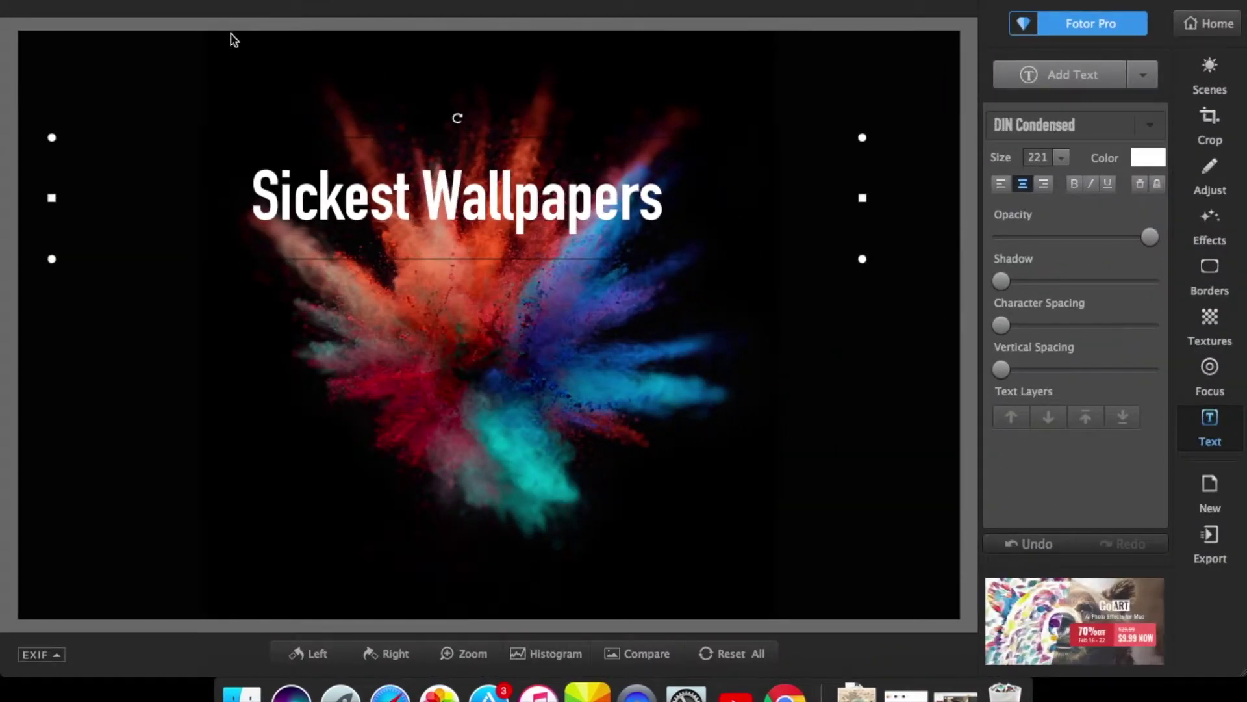
Quit Fotor without saving the Sickest Wallpapers image and start a new Edit session
{"action": "key", "text": "super+q"}
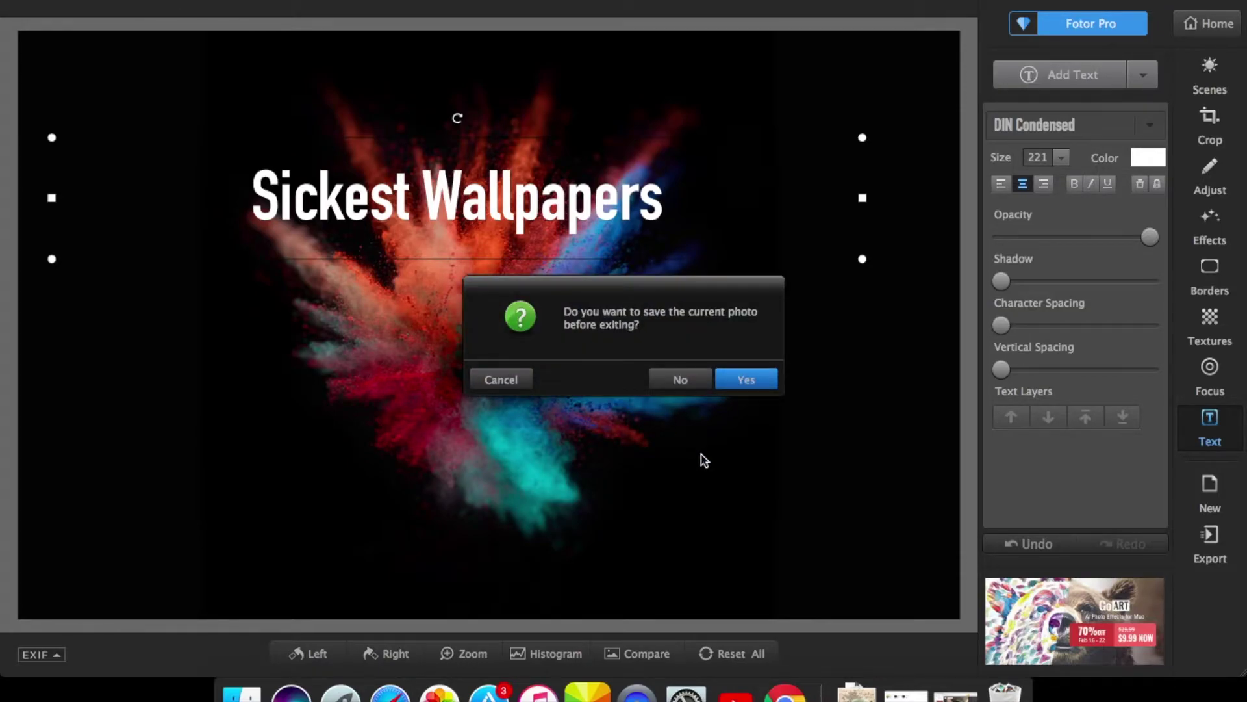
{"action": "left_click", "coordinate": [680, 380]}
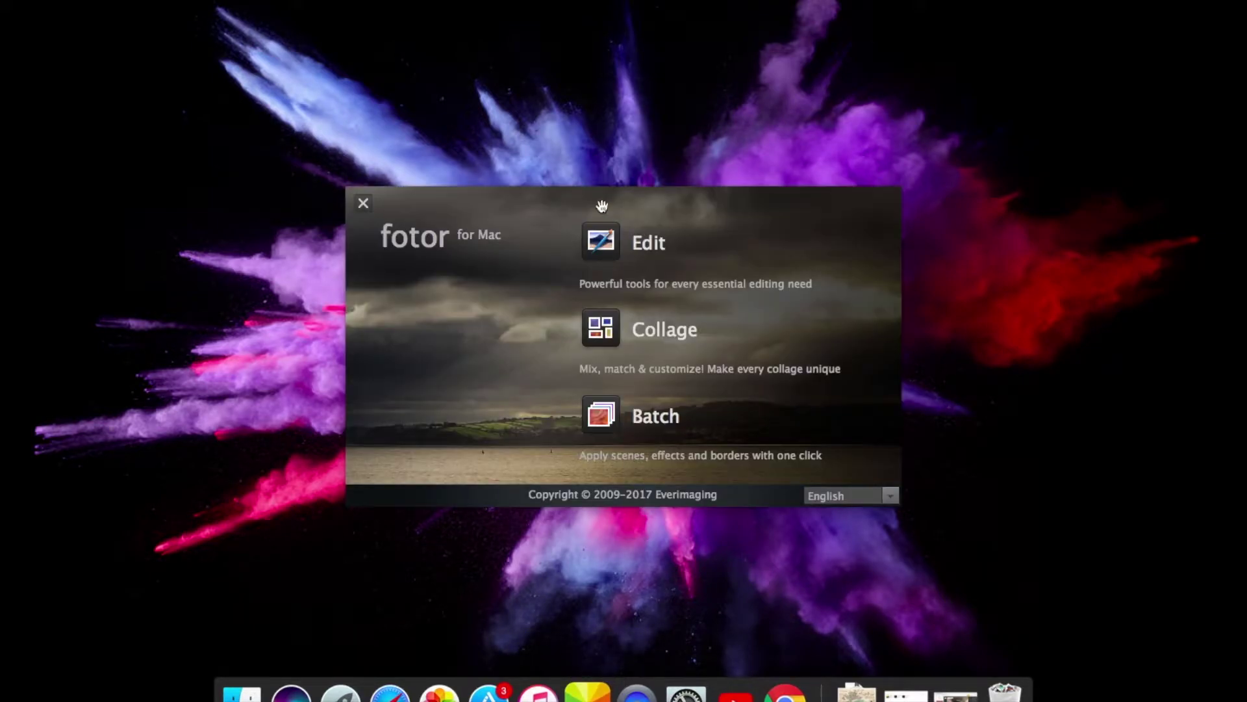
{"action": "left_click", "coordinate": [598, 242]}
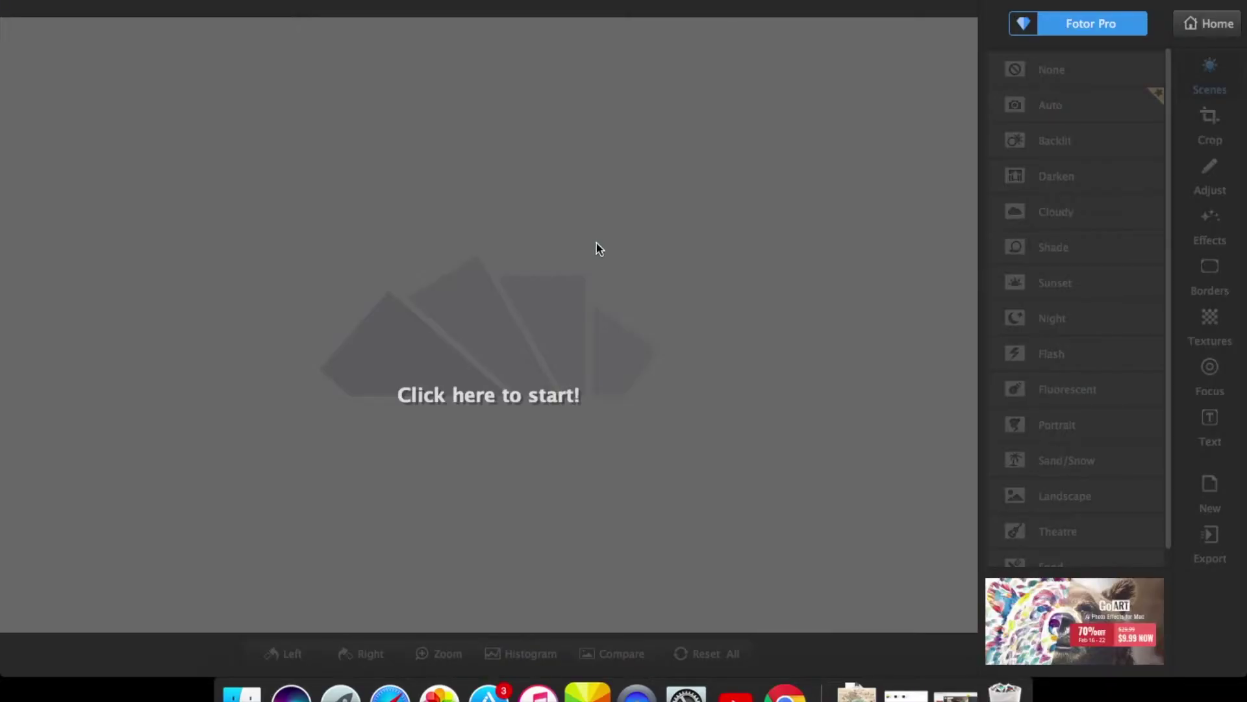
Open SETUP THUMB.jpg from All My Files and bring up the Text tool
{"action": "left_click", "coordinate": [492, 335]}
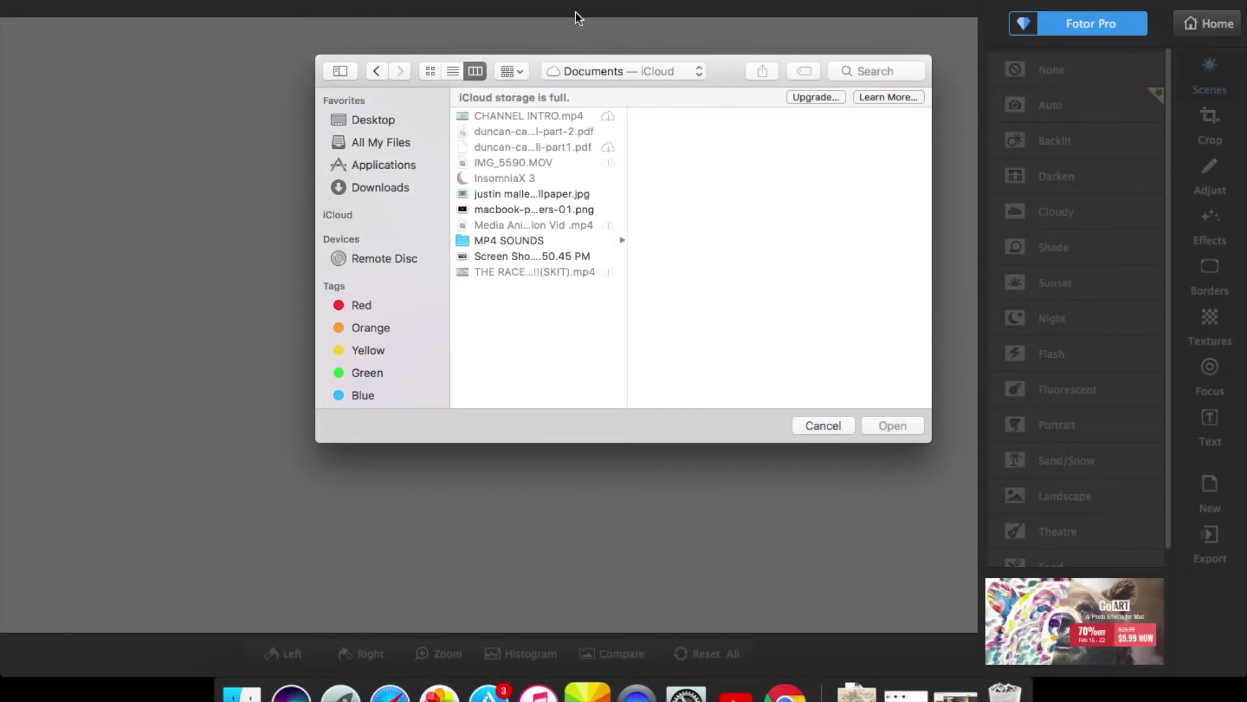
{"action": "left_click", "coordinate": [367, 144]}
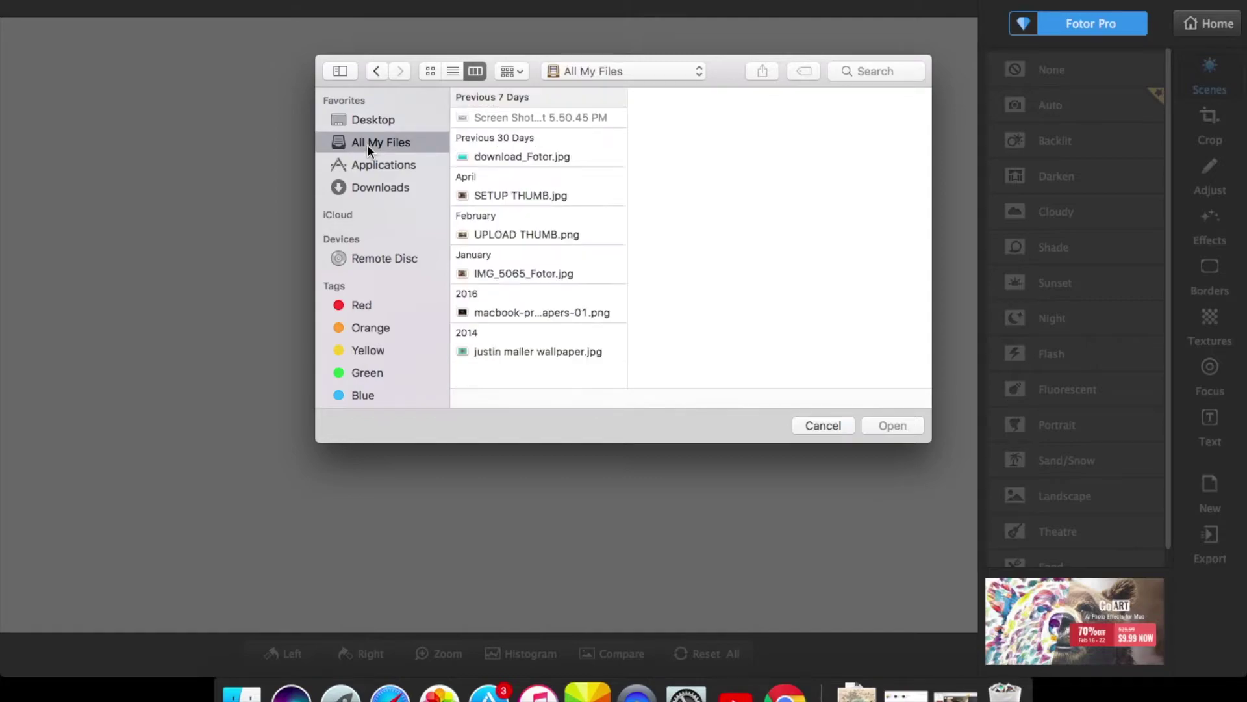
{"action": "left_click", "coordinate": [500, 195]}
{"action": "double_click", "coordinate": [498, 195]}
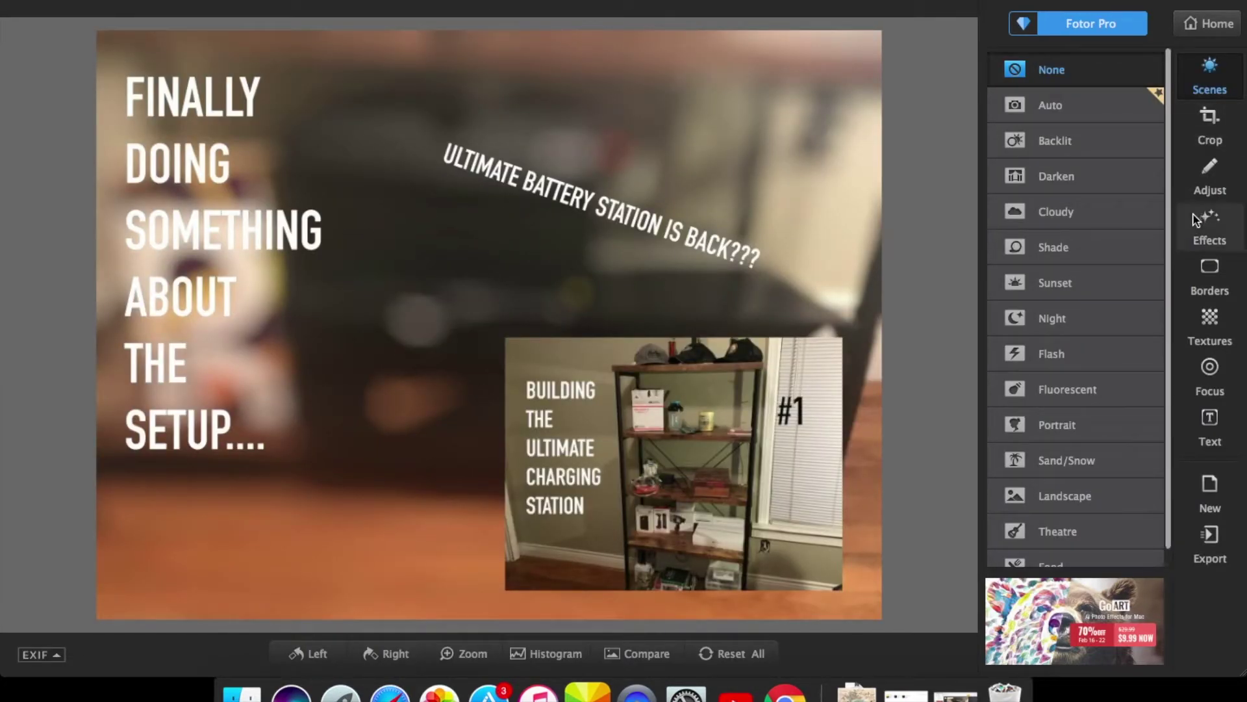
{"action": "left_click", "coordinate": [1222, 420]}
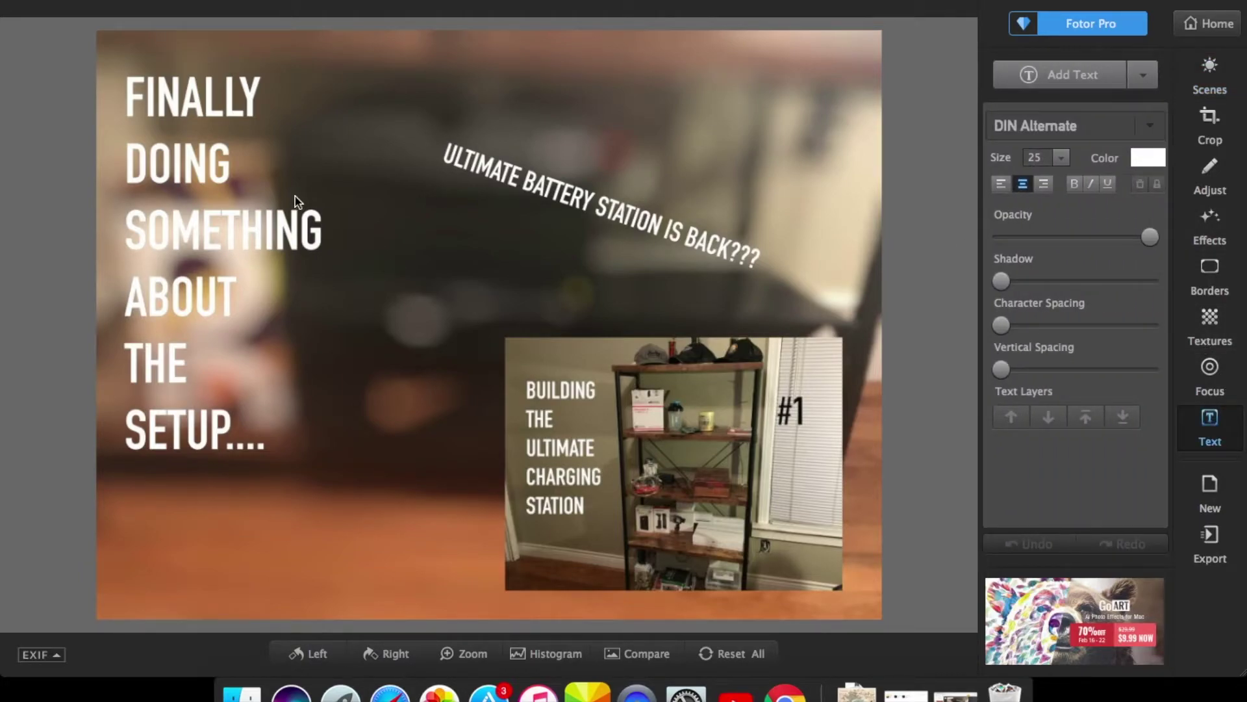